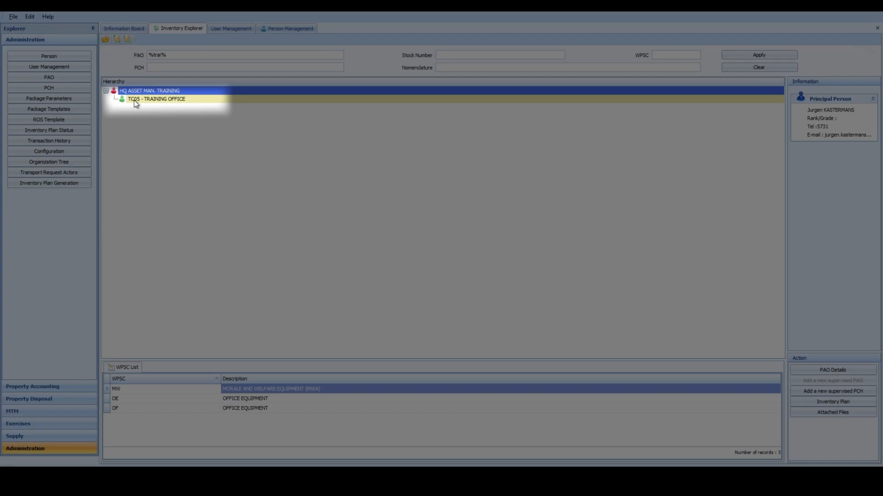
# Step: Start a new MRIN for TC05 - TRAINING OFFICE using the ADESSO 1200X750 conference table found by stock number %tt%0008
pyautogui.click(134, 101)
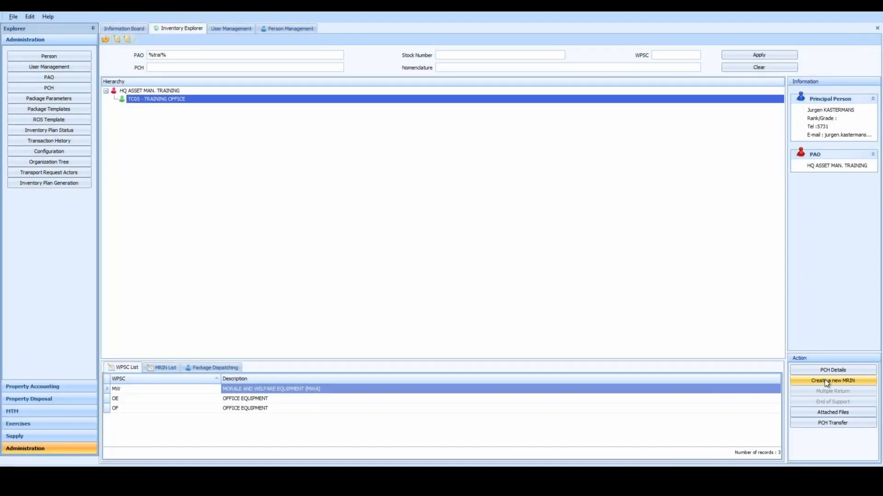
pyautogui.click(824, 379)
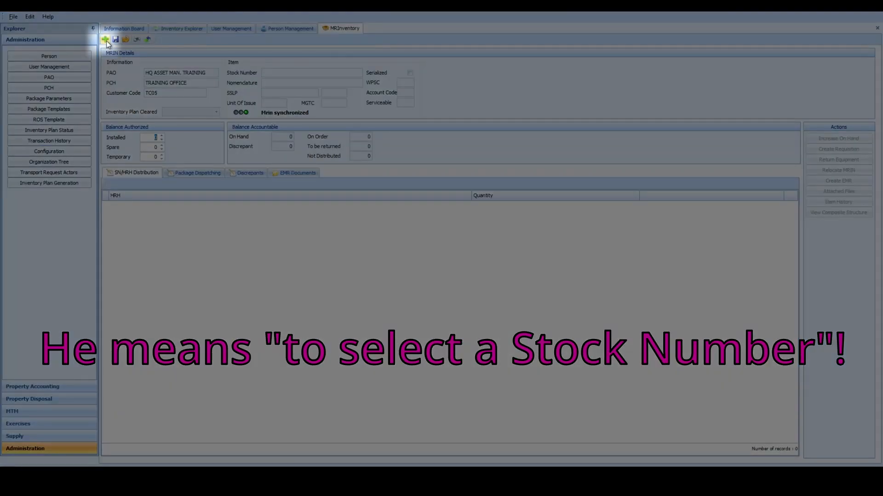
pyautogui.click(106, 39)
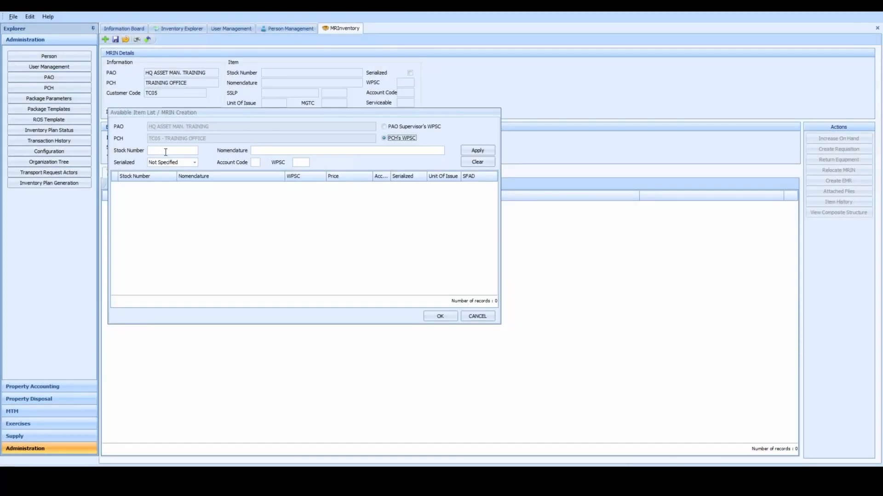
pyautogui.click(165, 152)
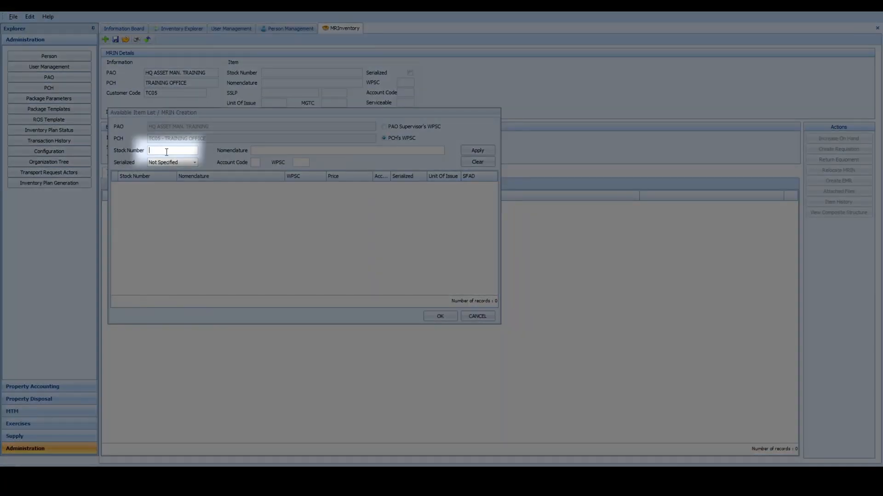
pyautogui.write('%tt%')
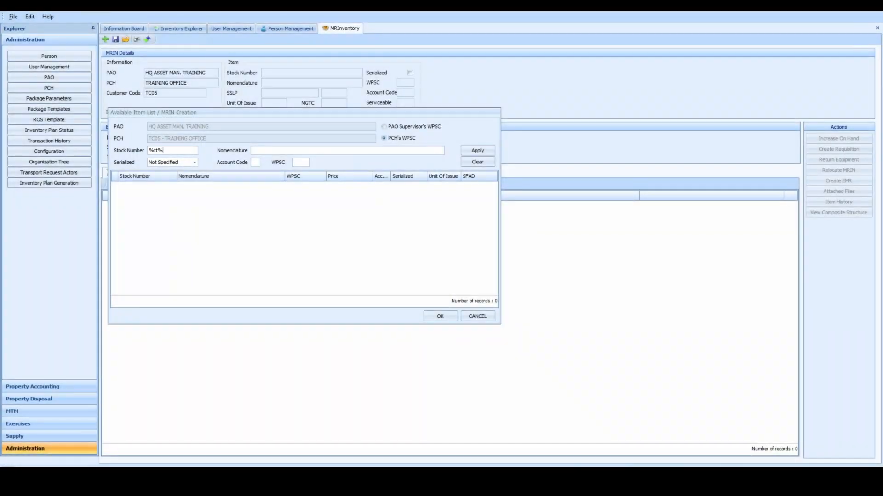
pyautogui.write('0008')
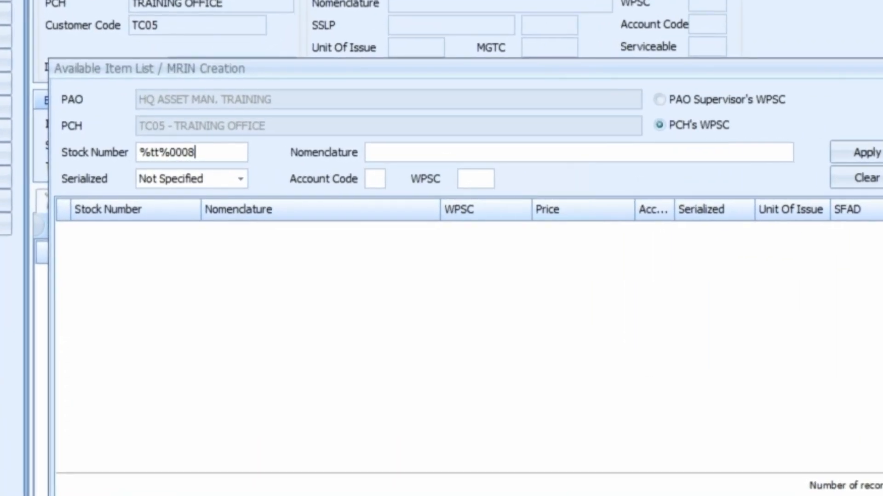
pyautogui.press('Return')
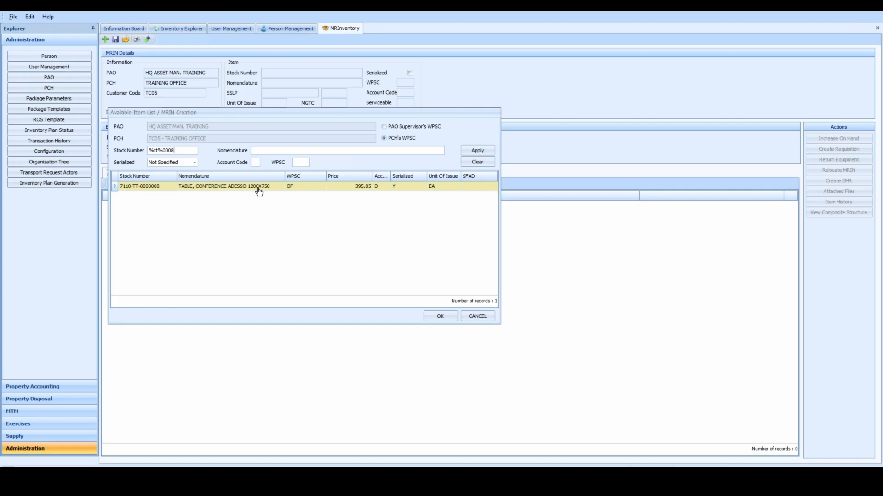
pyautogui.click(266, 191)
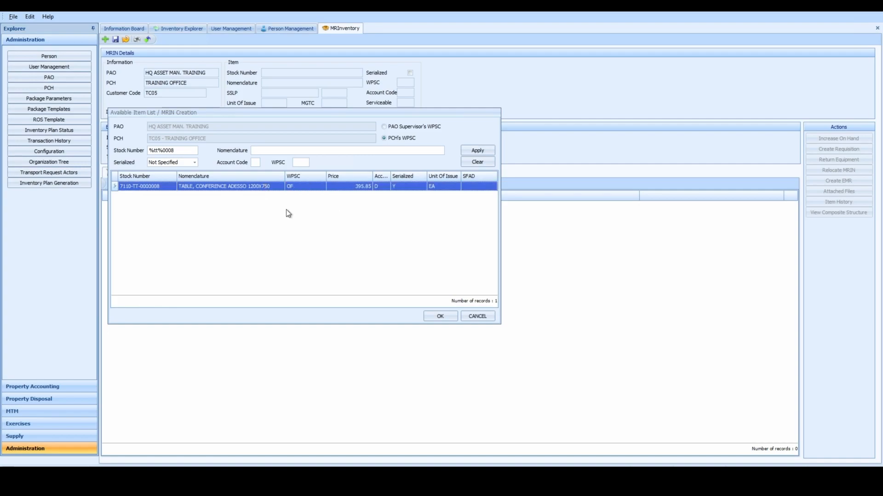
pyautogui.click(435, 317)
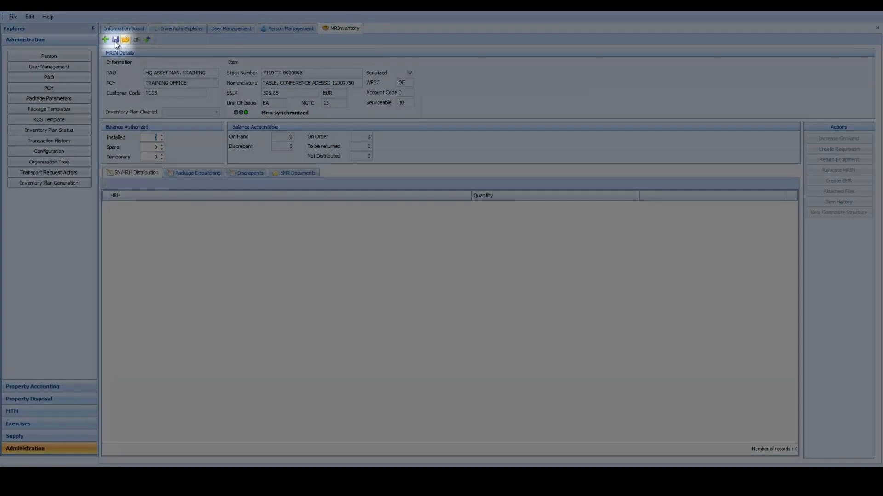
# Step: Save the new MRIN with the justification "youtube video creation" and close its adjustment voucher
pyautogui.click(116, 40)
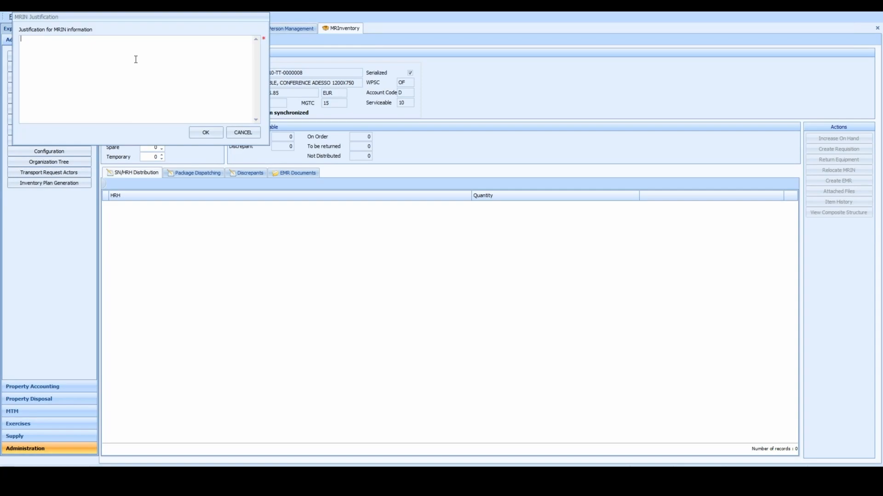
pyautogui.write('youtube video cre')
pyautogui.write('ation')
pyautogui.click(205, 133)
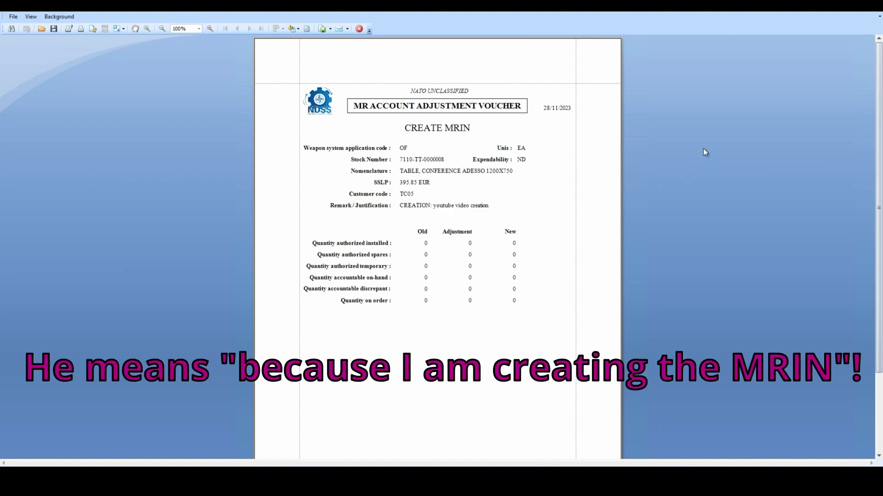
pyautogui.click(875, 6)
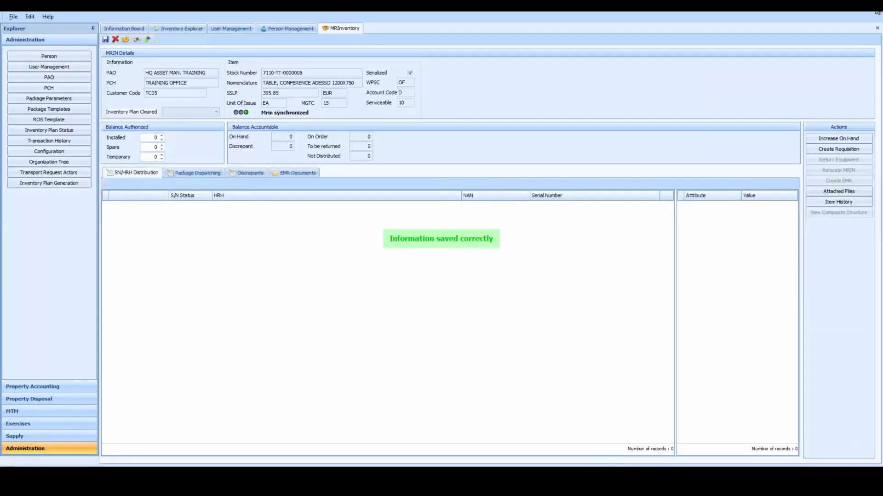
# Step: Set the MRIN's authorized installed balance to 2, save it with the justification "youtube video", and close the voucher and record
pyautogui.click(156, 138)
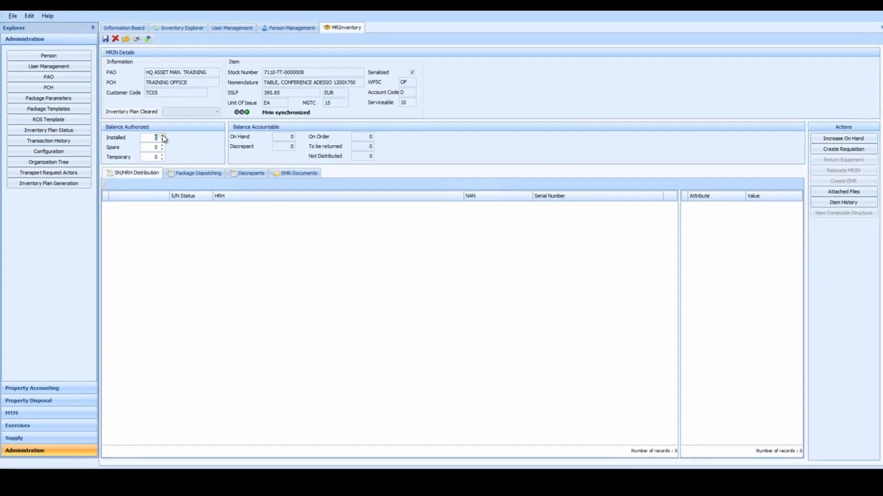
pyautogui.click(162, 136)
pyautogui.click(162, 136)
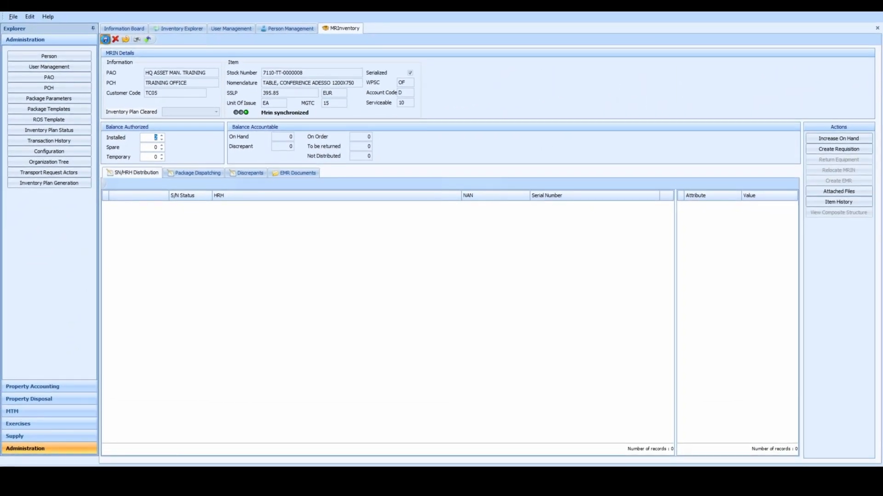
pyautogui.click(106, 39)
pyautogui.write('youtube')
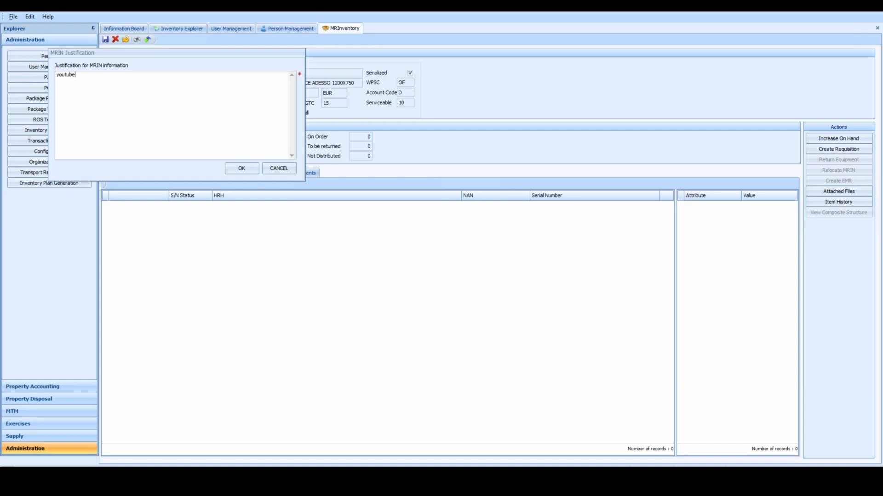
pyautogui.write(' video')
pyautogui.click(250, 170)
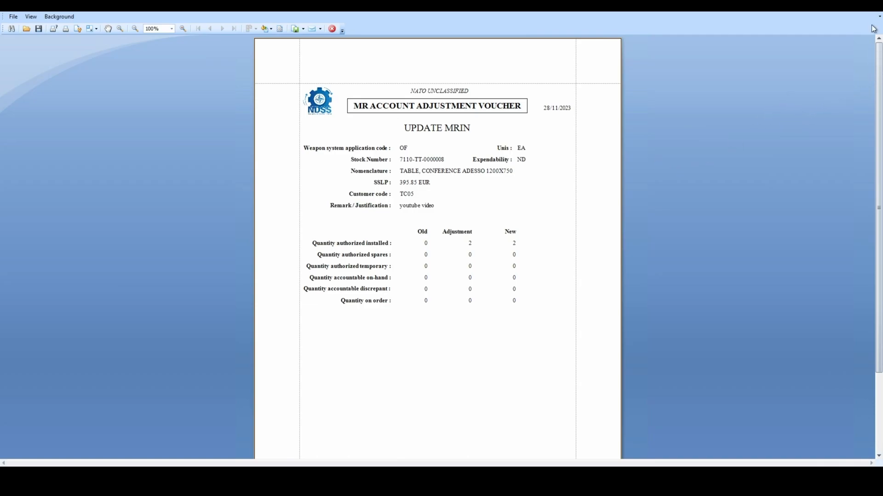
pyautogui.click(877, 6)
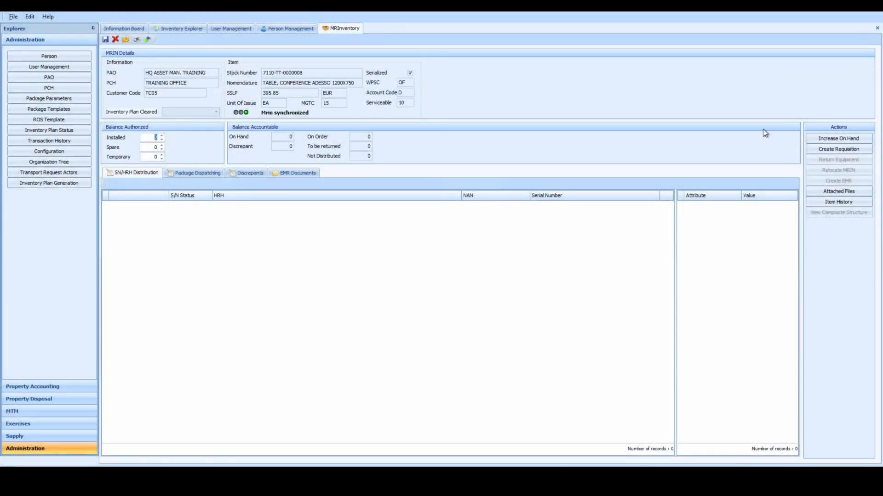
pyautogui.click(877, 29)
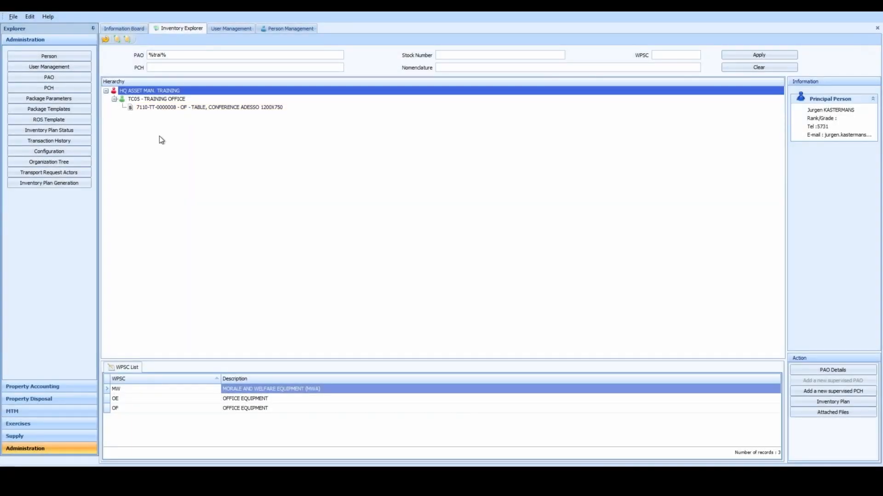
# Step: Create and save a requisition for the 7110-TT-0000008 conference table with quantity 2 and the justification "youtube video"
pyautogui.click(159, 108)
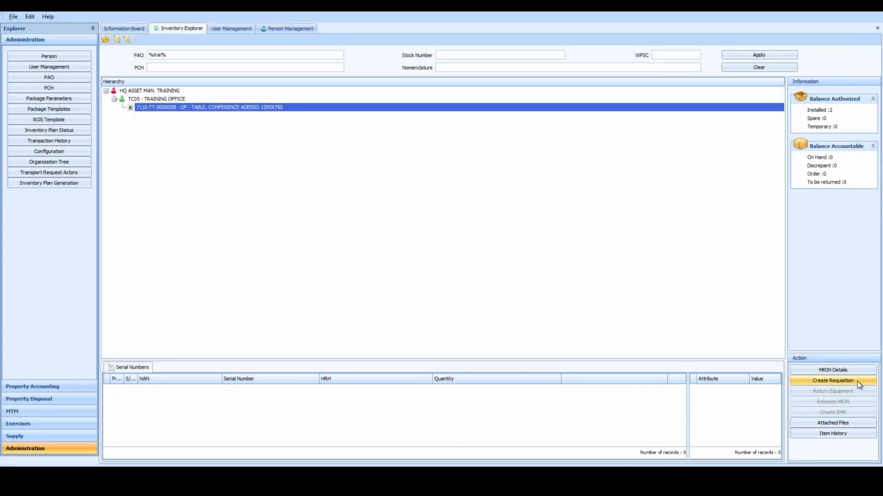
pyautogui.click(857, 381)
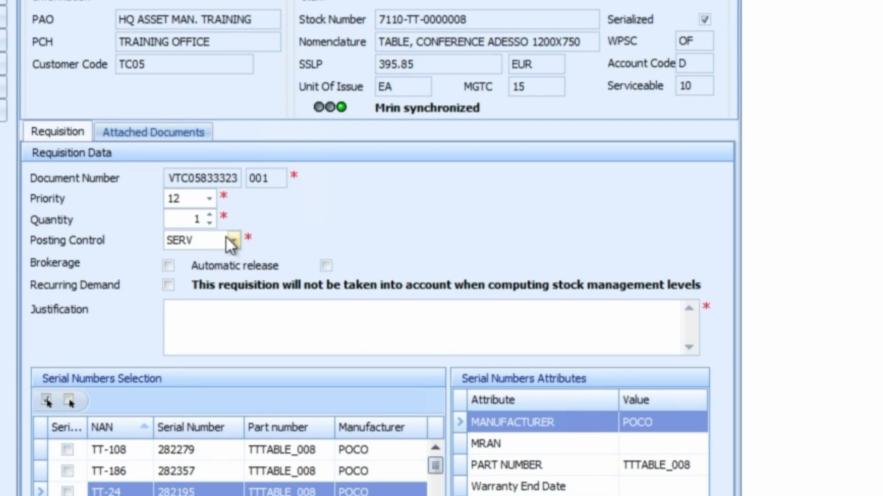
pyautogui.click(210, 216)
pyautogui.click(259, 309)
pyautogui.write('youtube vo')
pyautogui.press('BackSpace')
pyautogui.write('ideo')
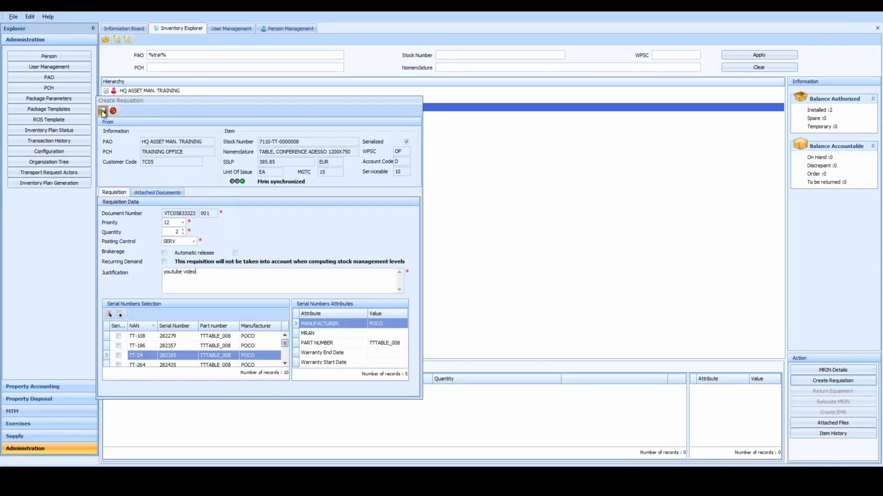
pyautogui.click(103, 112)
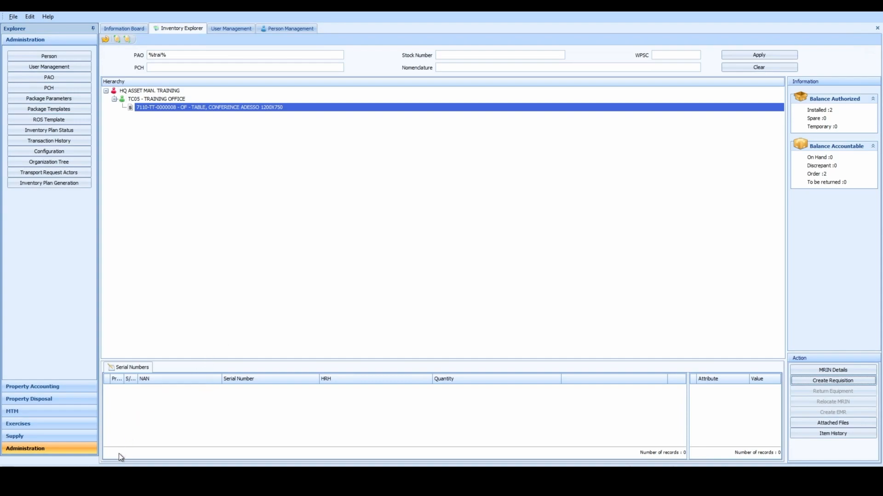
# Step: Switch to the NDSS supply application and search B002P Release Processing for stock numbers matching %tt%
pyautogui.click(125, 478)
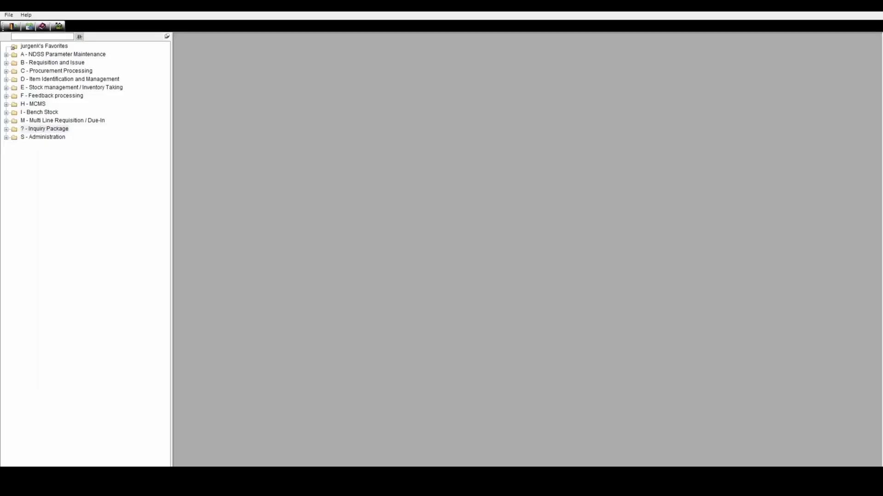
pyautogui.click(6, 63)
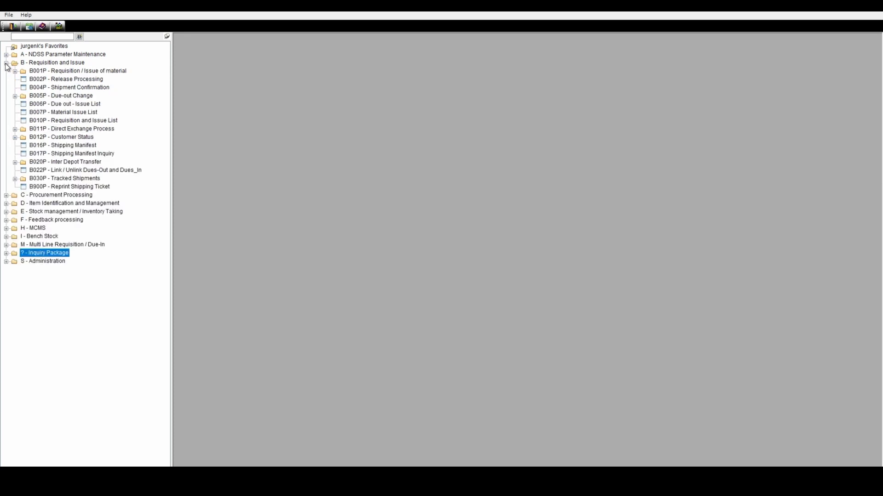
pyautogui.doubleClick(58, 81)
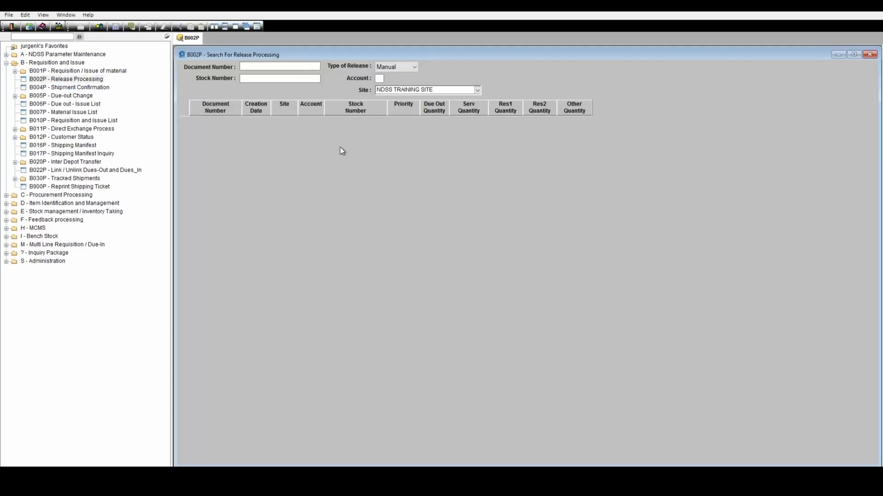
pyautogui.click(258, 79)
pyautogui.write('%tt%')
pyautogui.press('Return')
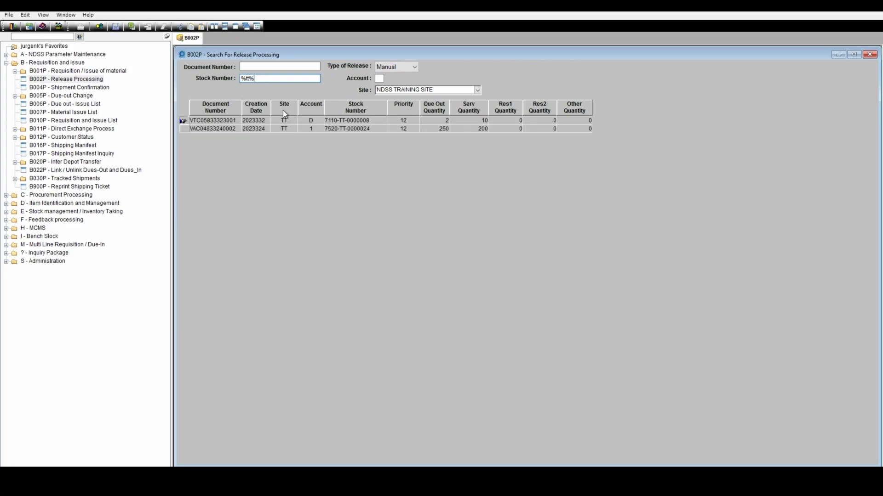
# Step: Release the requisition for stock number 7110-TT-0000008, save it, and close release processing
pyautogui.doubleClick(358, 121)
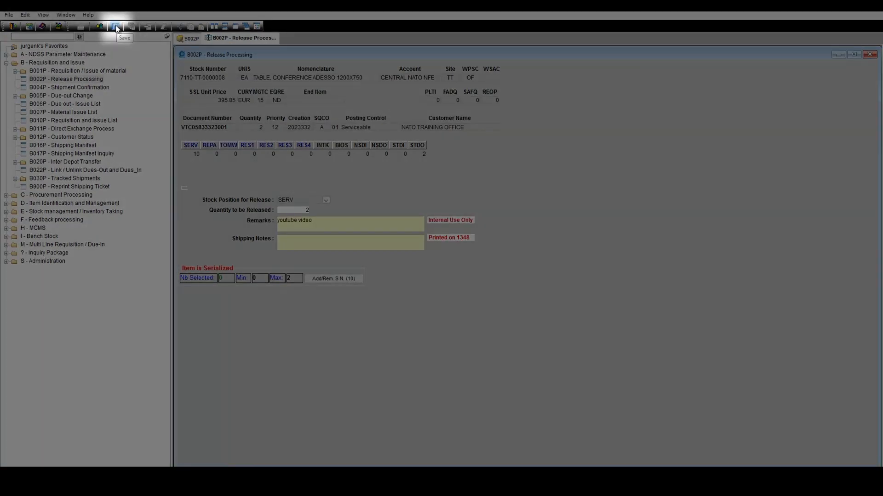
pyautogui.click(116, 28)
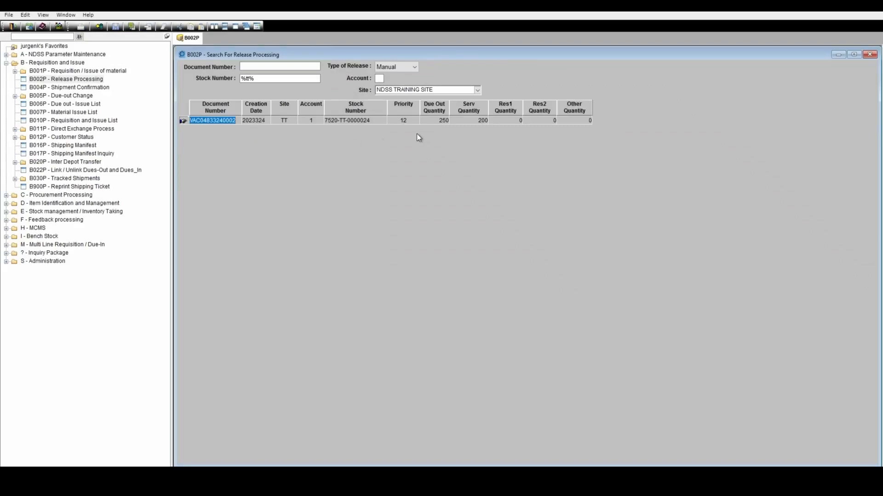
pyautogui.click(868, 56)
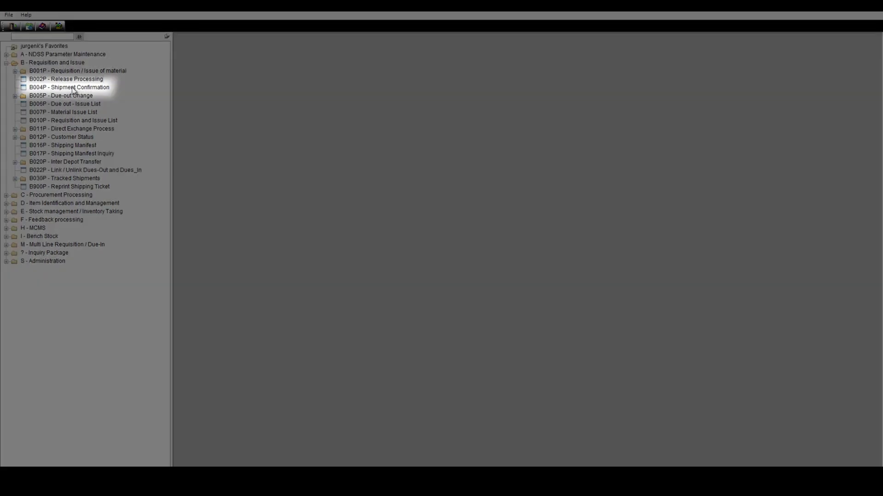
# Step: List the pending shipments in B004P Shipment Confirmation and open the conference table's record
pyautogui.doubleClick(73, 87)
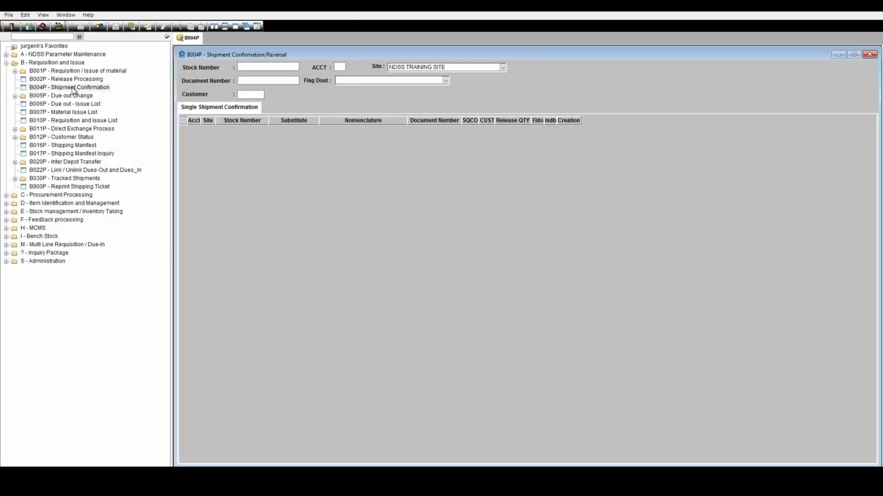
pyautogui.click(99, 26)
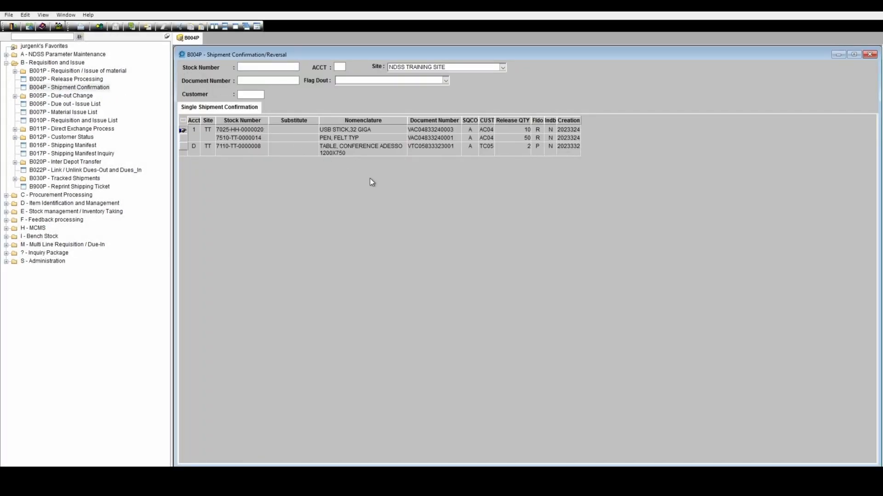
pyautogui.click(353, 146)
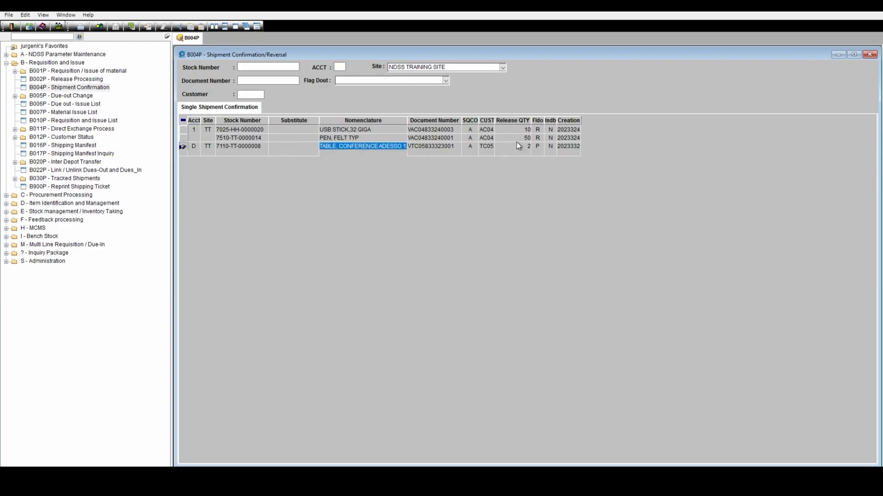
pyautogui.doubleClick(332, 147)
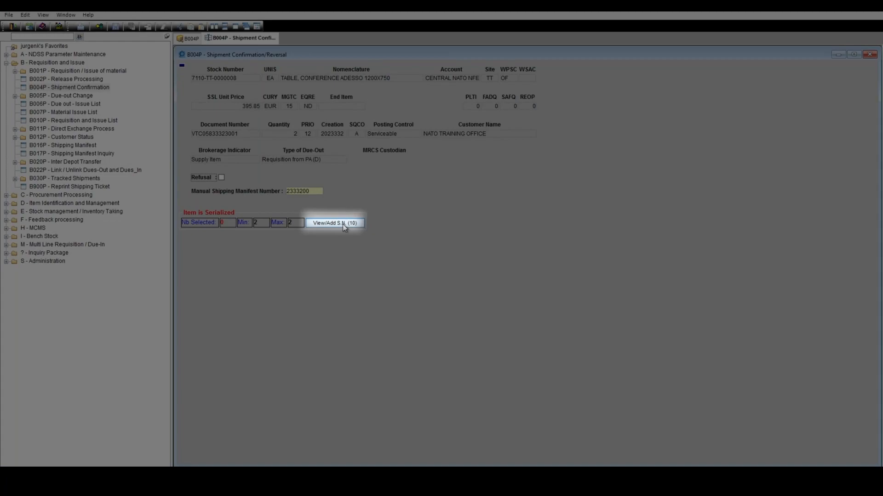
# Step: Assign serial numbers 282669 and 282357 to the conference table's shipment and save the shipment confirmation
pyautogui.click(343, 224)
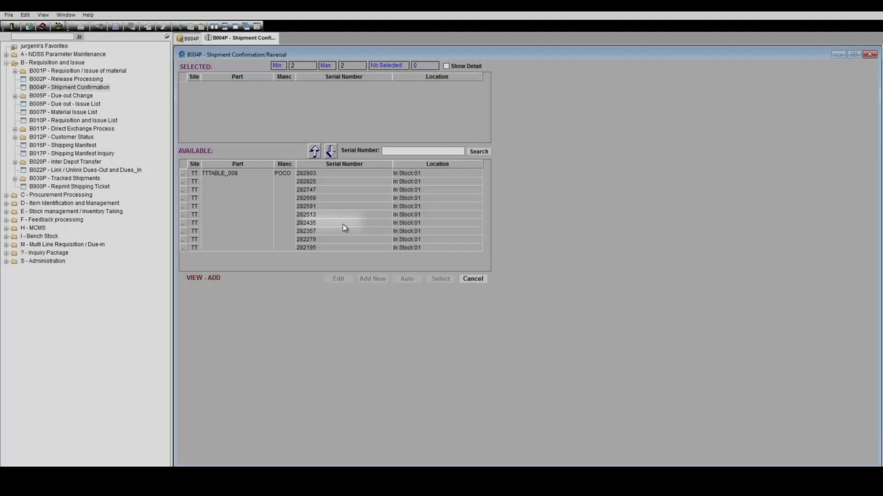
pyautogui.click(324, 202)
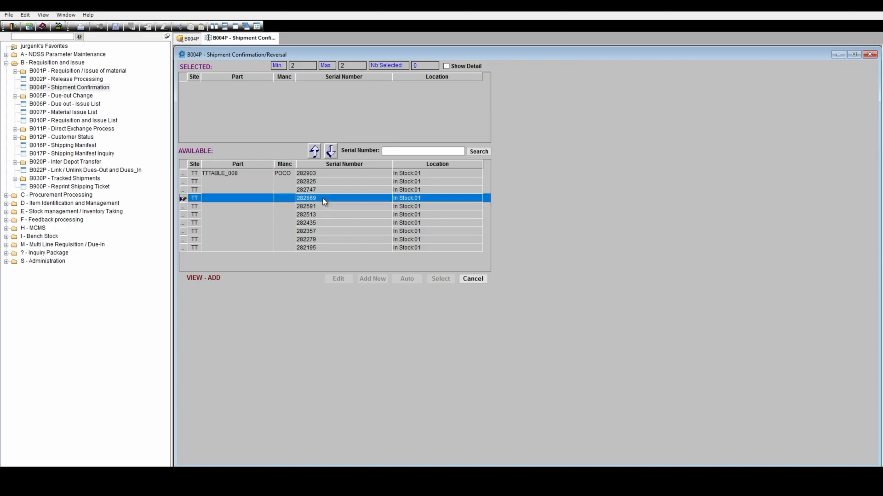
pyautogui.keyDown('ctrl'); pyautogui.click(321, 230); pyautogui.keyUp('ctrl')
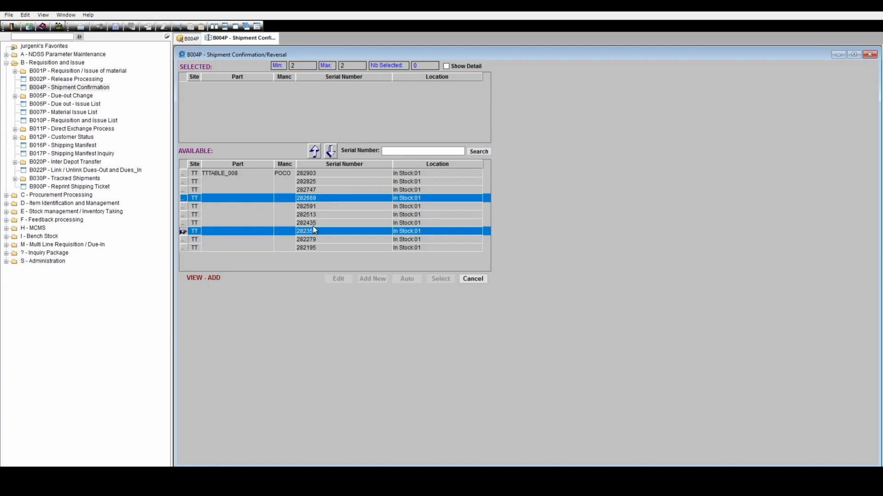
pyautogui.click(314, 151)
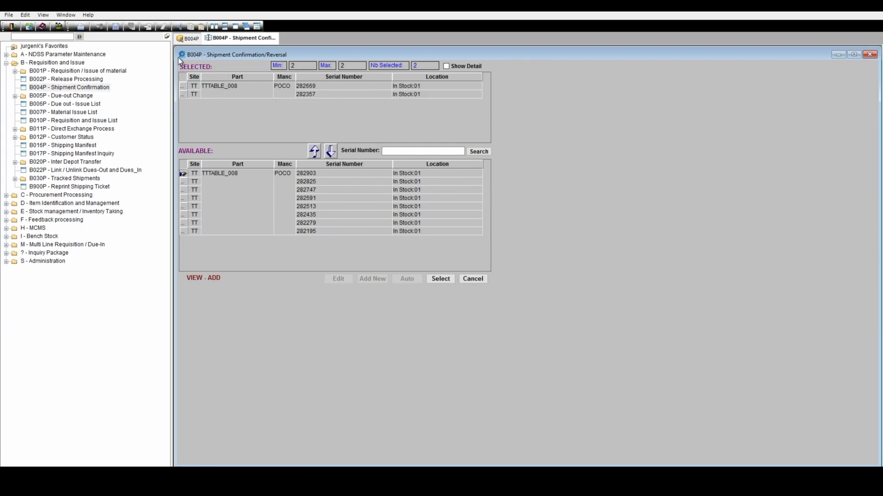
pyautogui.click(437, 280)
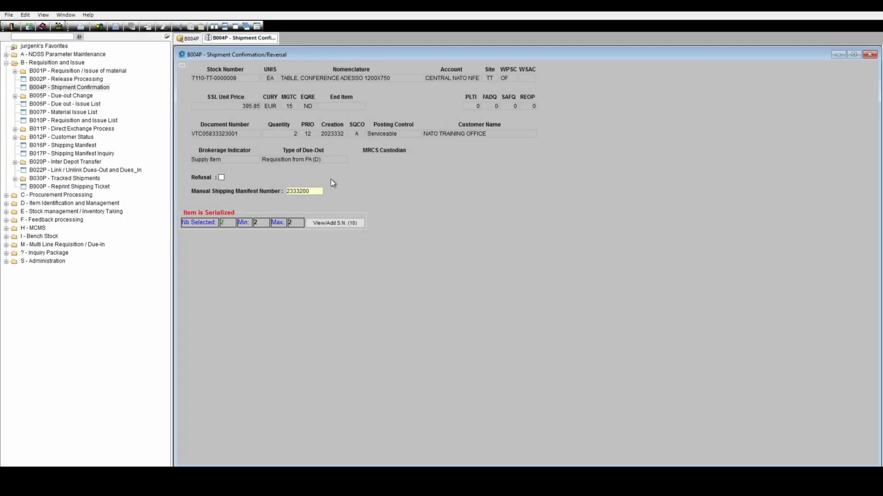
pyautogui.click(116, 26)
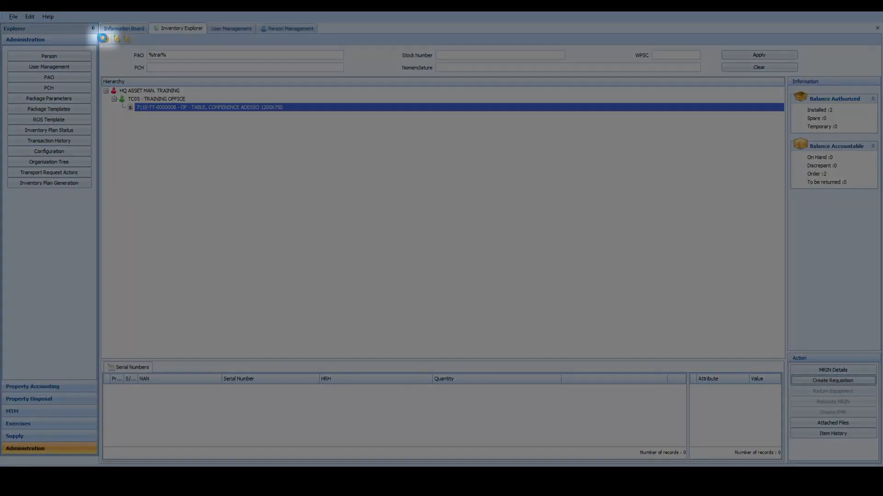
# Step: In NDSS Property, Plant & Equipment, refresh the Inventory Explorer and check the conference table's balances and serial numbers
pyautogui.click(105, 39)
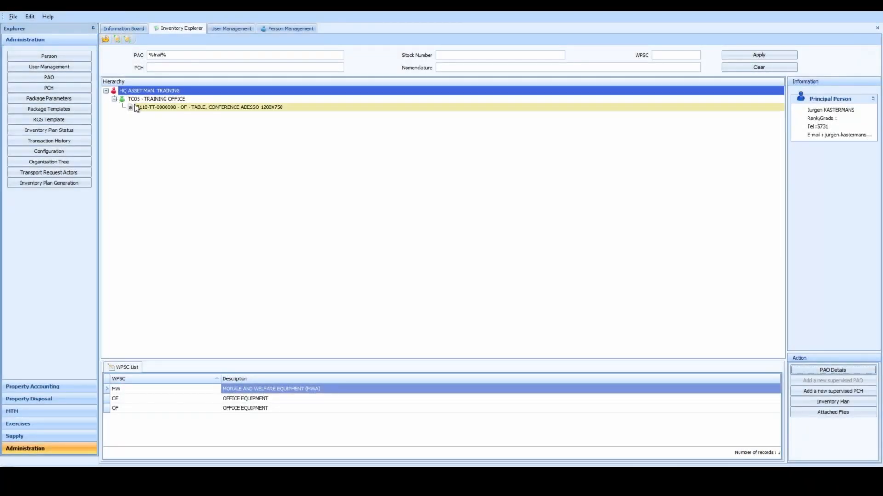
pyautogui.click(136, 108)
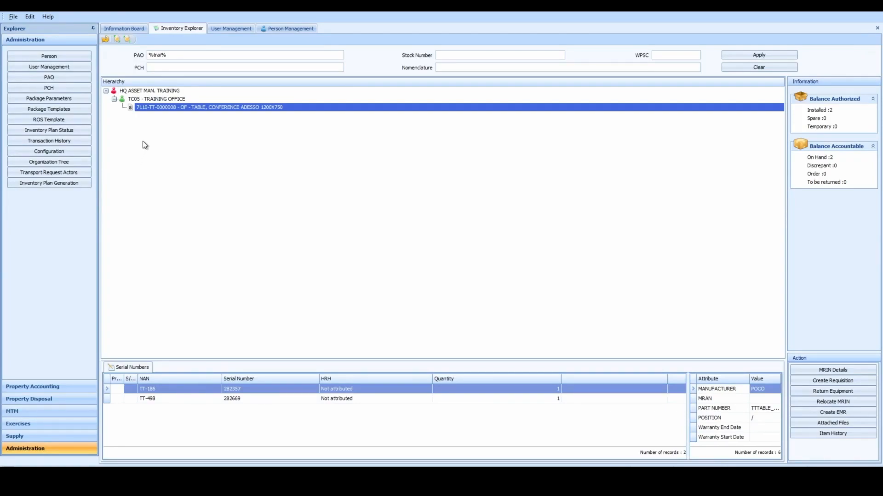
# Step: Start a new MRIN for TC05 - TRAINING OFFICE, search stock numbers matching %tt%006, and choose 7110-TT-0000006, the conference chair
pyautogui.click(140, 102)
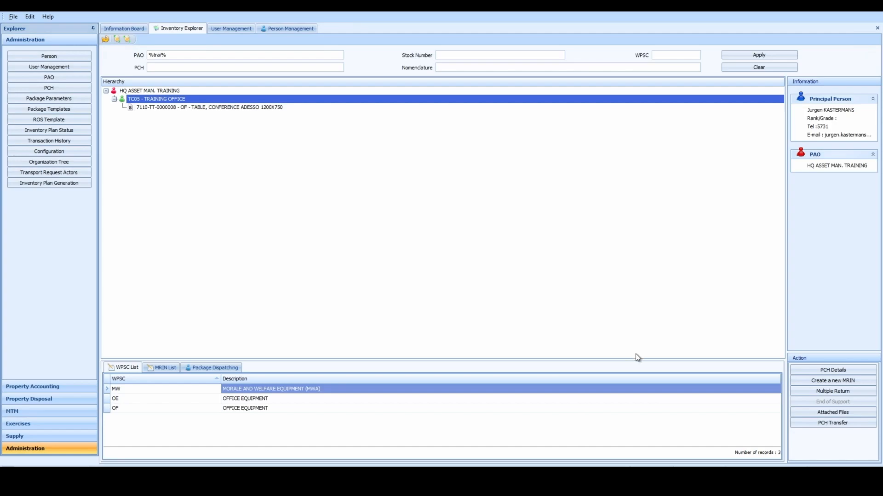
pyautogui.click(812, 382)
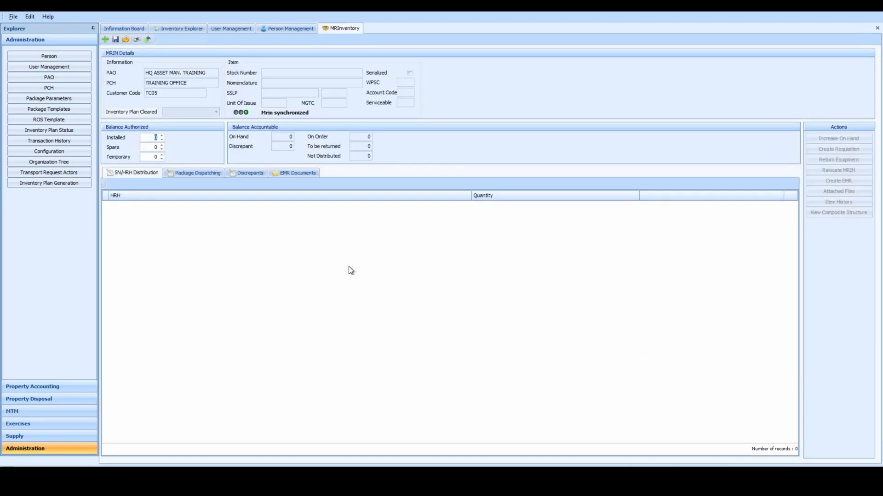
pyautogui.click(105, 40)
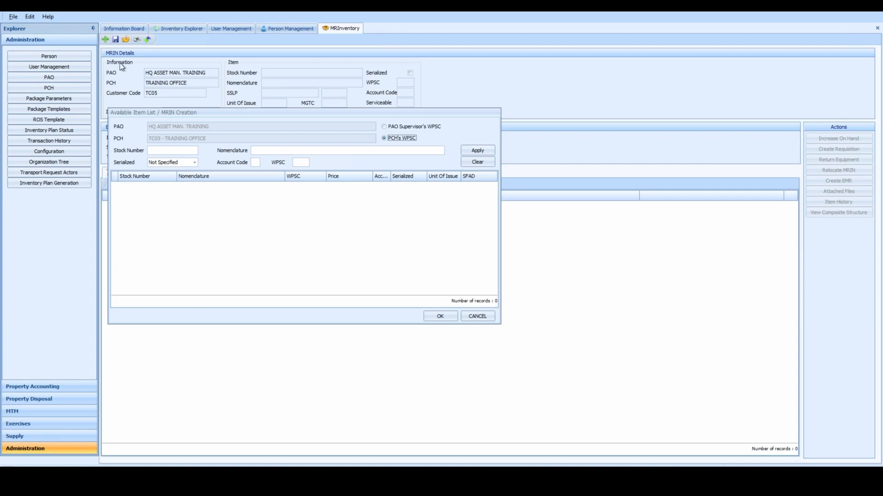
pyautogui.click(176, 150)
pyautogui.write('%tt%006')
pyautogui.press('Return')
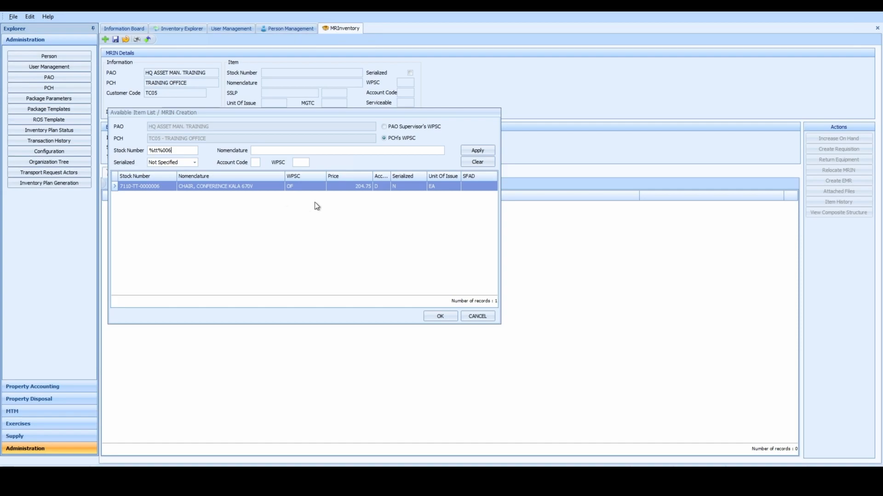
pyautogui.click(281, 187)
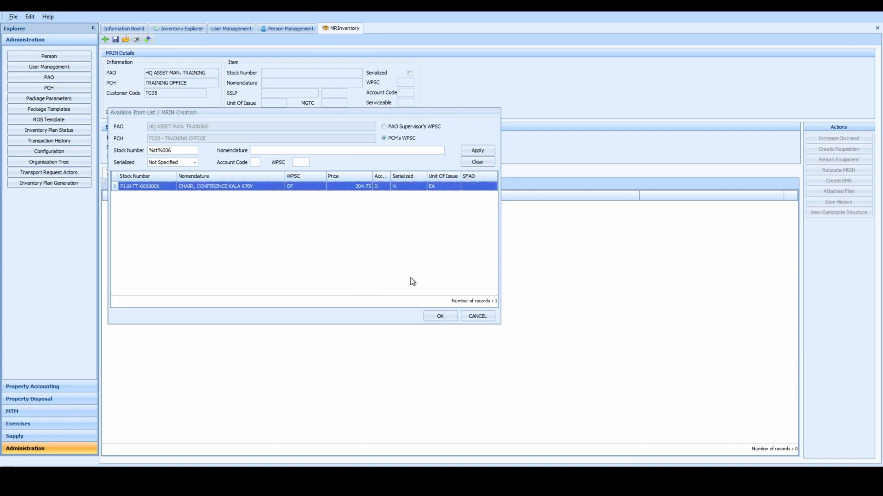
pyautogui.click(449, 316)
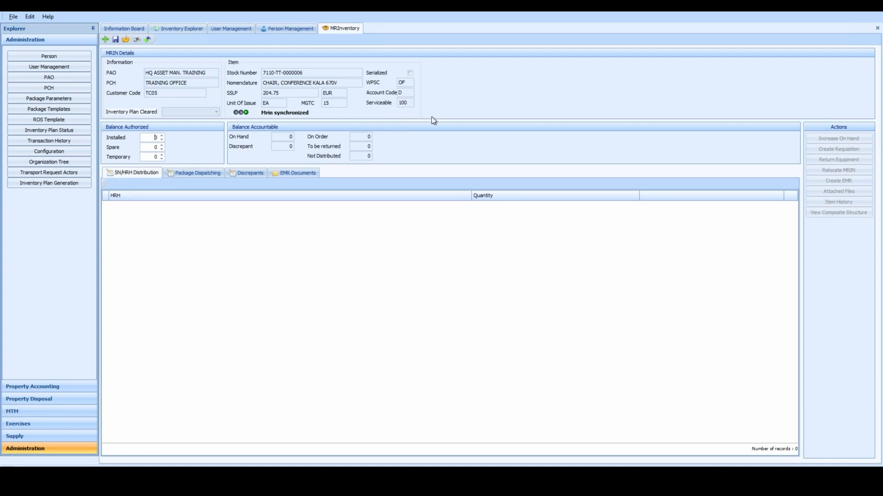
# Step: Save the chair's MRIN with installed quantity 3 and the justification "youtube video", closing the voucher and the MRIN record
pyautogui.click(116, 39)
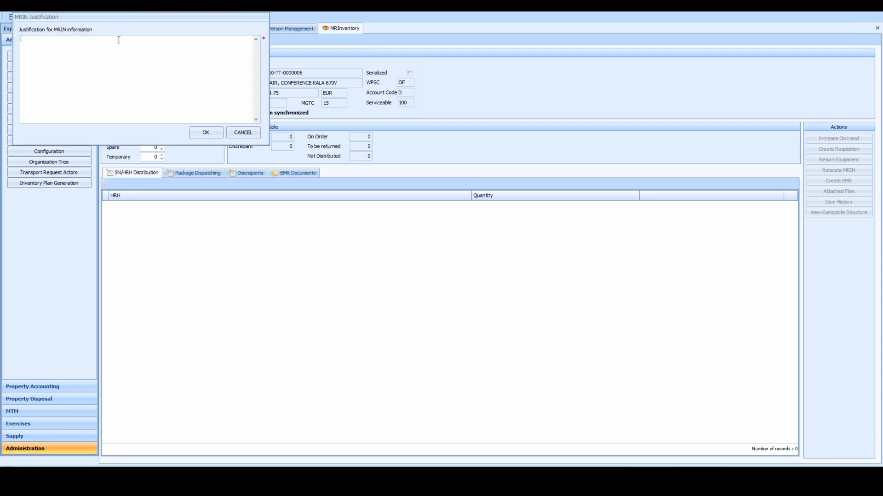
pyautogui.write('youtube video')
pyautogui.click(205, 133)
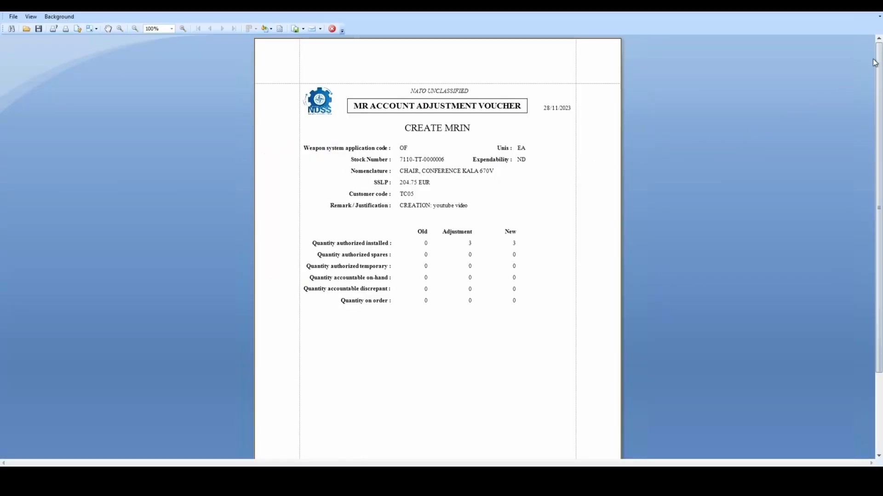
pyautogui.click(880, 14)
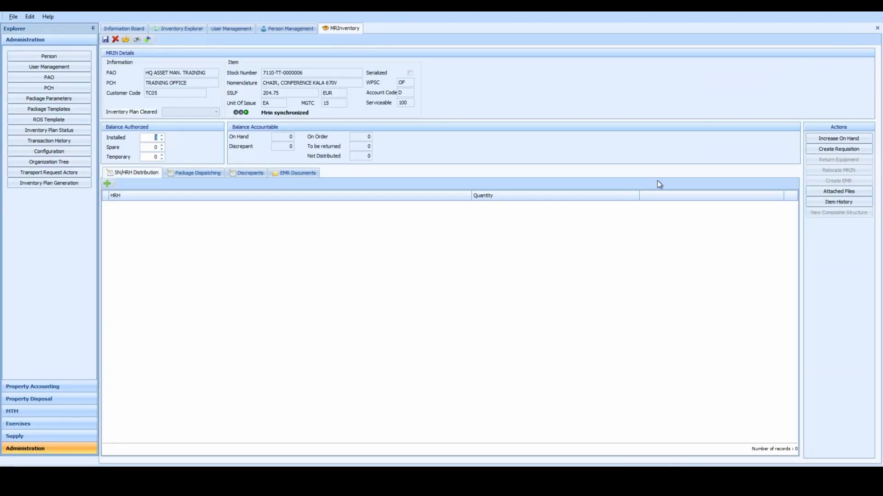
pyautogui.click(877, 28)
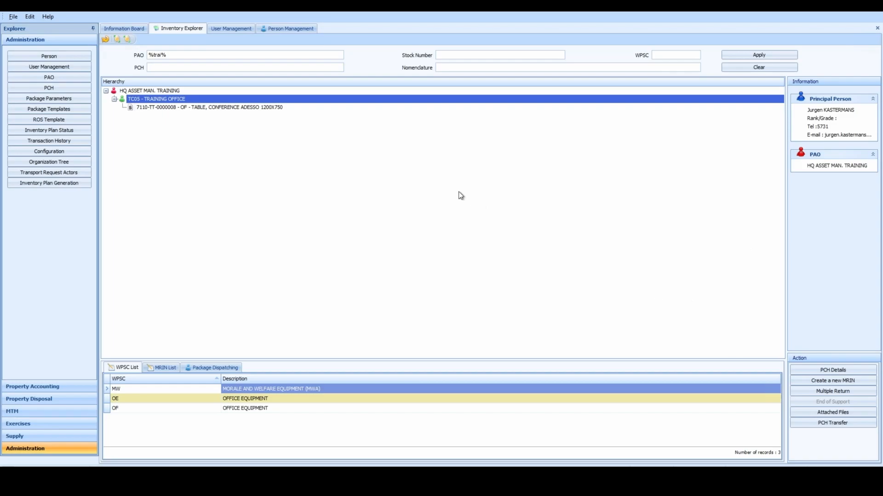
# Step: Refresh the inventory and fill in a requisition for the 7110-TT-0000006 chair with automatic release and the justification "youtube video"
pyautogui.click(107, 39)
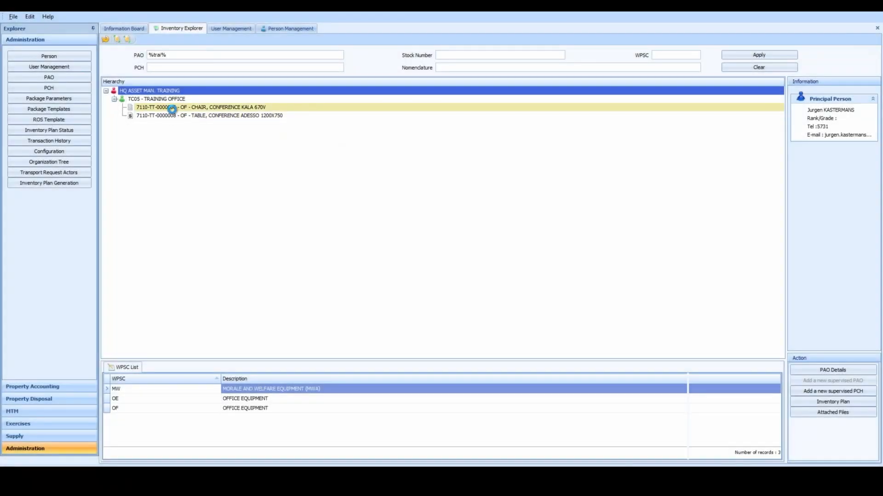
pyautogui.click(170, 108)
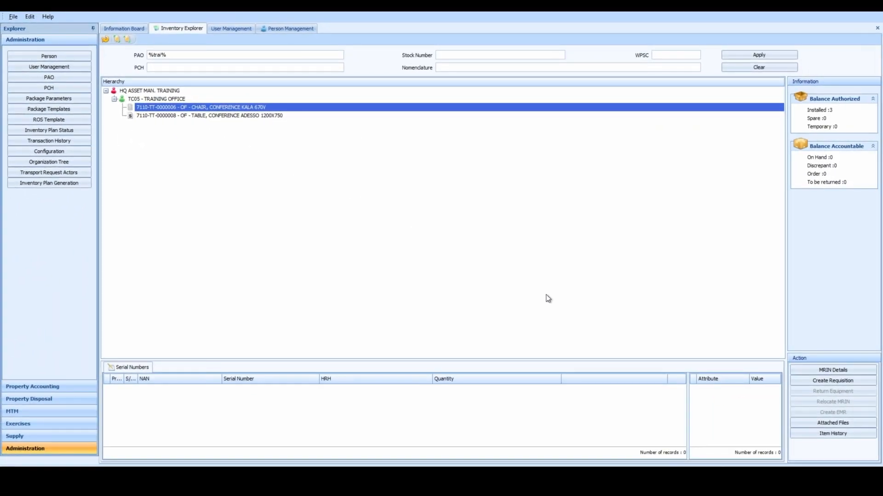
pyautogui.click(808, 383)
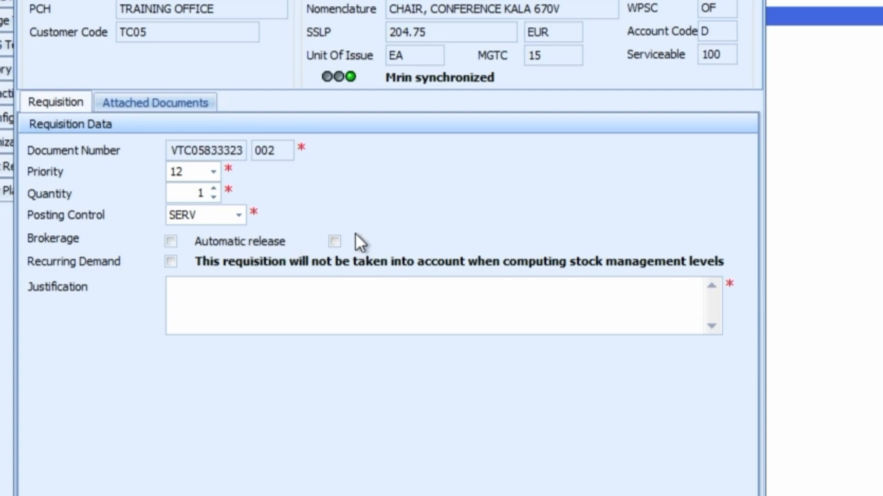
pyautogui.click(335, 241)
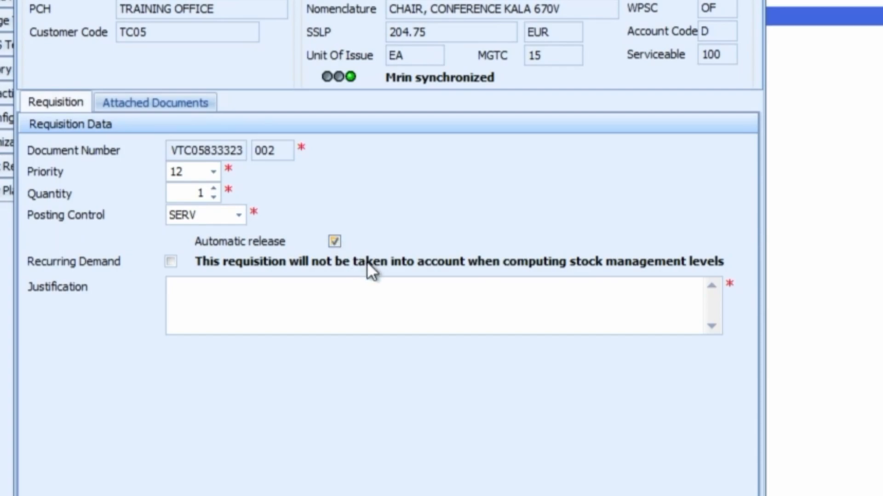
pyautogui.click(375, 305)
pyautogui.write('youtube video')
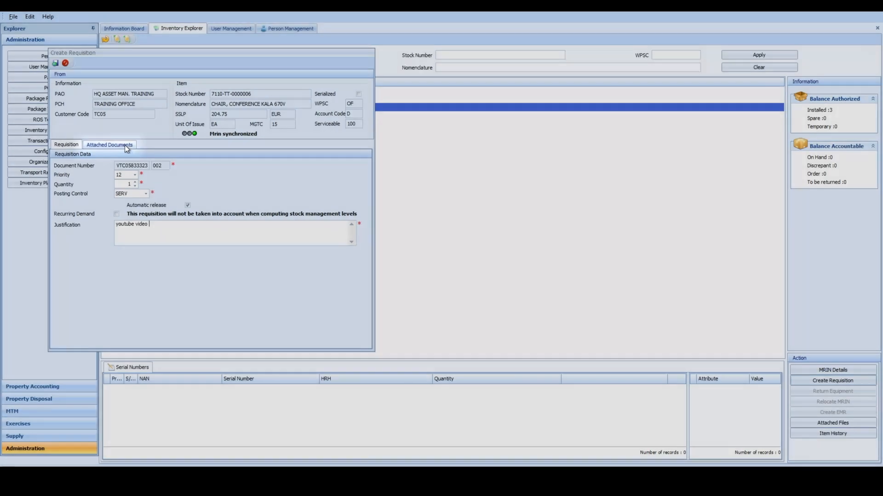
pyautogui.click(125, 145)
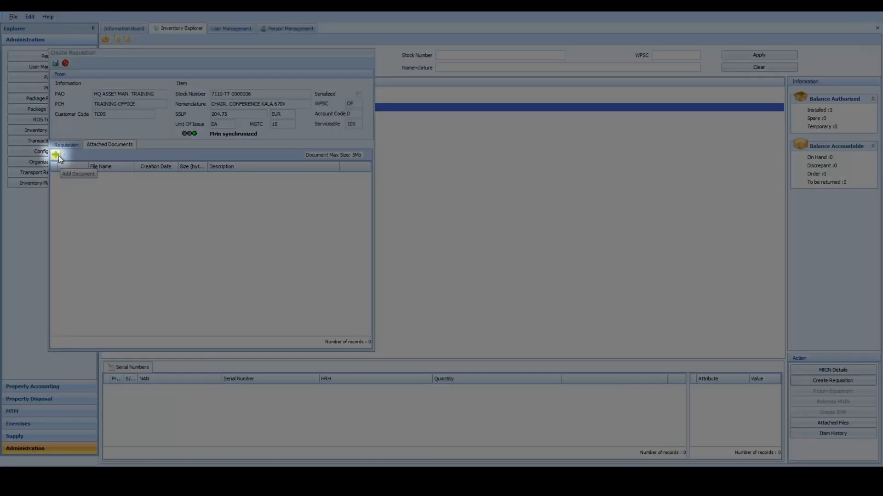
pyautogui.click(56, 155)
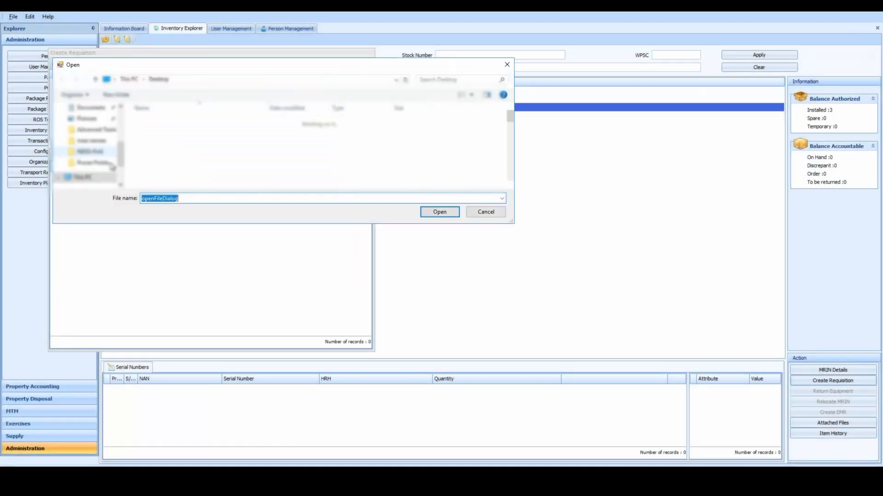
pyautogui.scroll(-2, 211, 167)
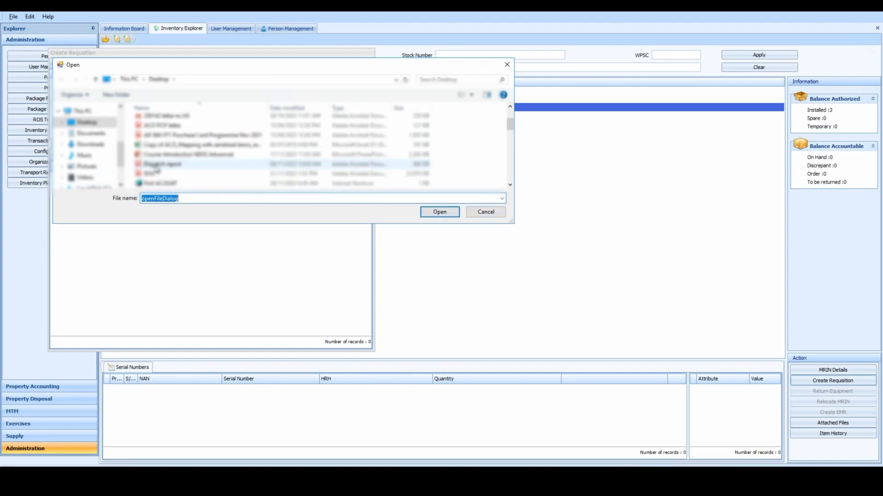
pyautogui.click(184, 164)
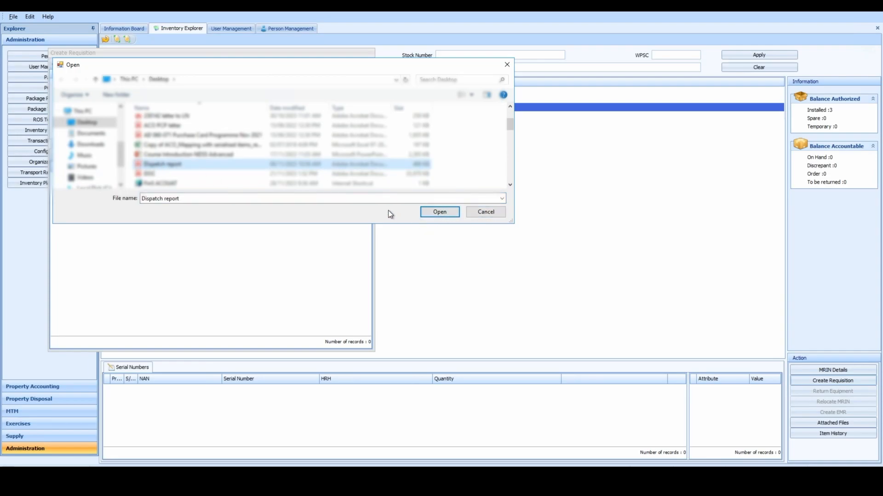
pyautogui.click(485, 212)
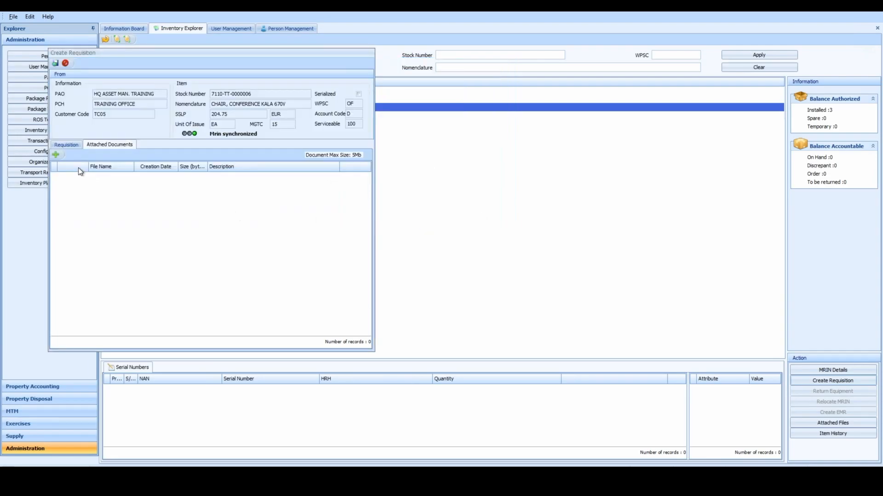
pyautogui.click(70, 143)
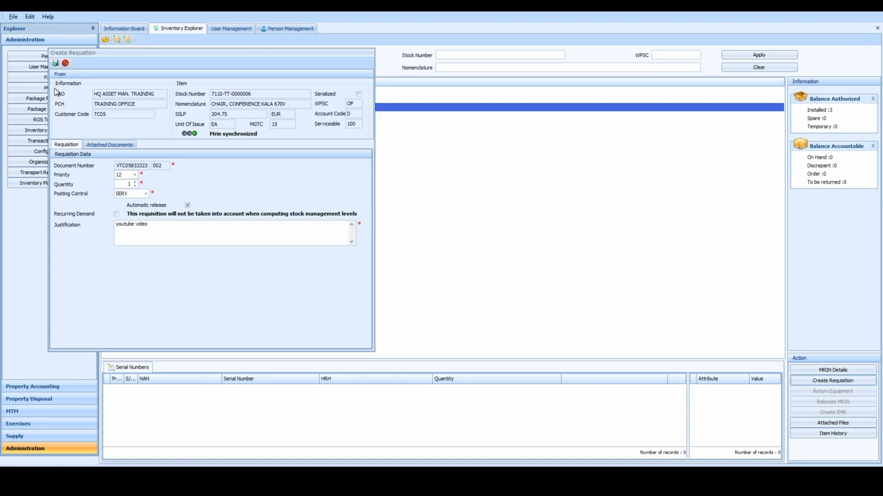
# Step: Save the chair requisition and switch to the NDSS supply application to refresh the pending shipments in B004P Shipment Confirmation
pyautogui.click(56, 64)
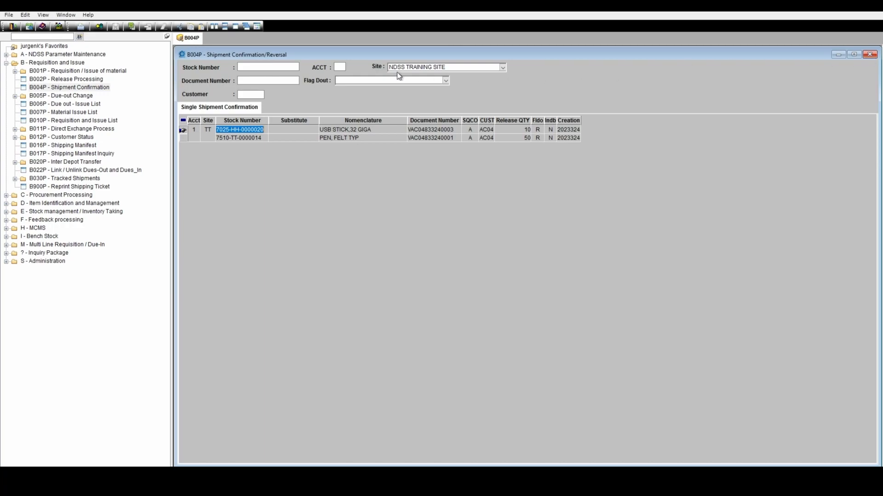
pyautogui.click(100, 27)
# Step: Save the shipment confirmation for the conference chair, close B004P, and switch back to NDSS Property, Plant & Equipment
pyautogui.click(333, 148)
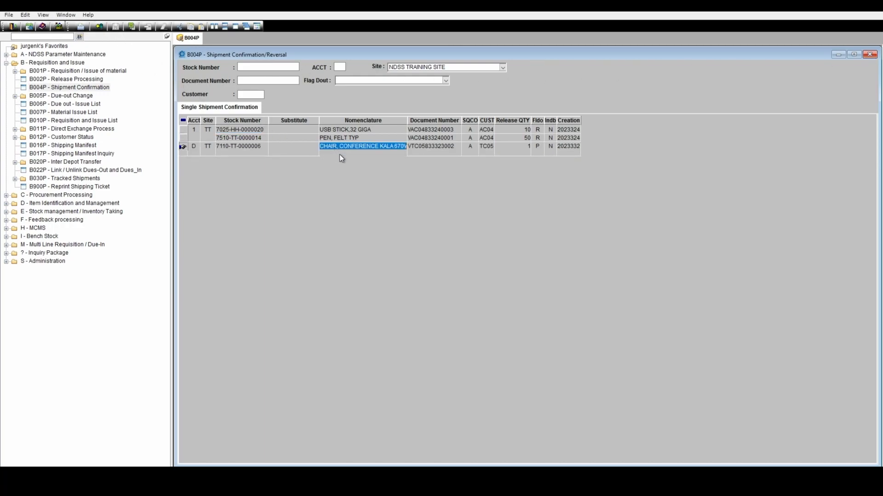
pyautogui.doubleClick(283, 149)
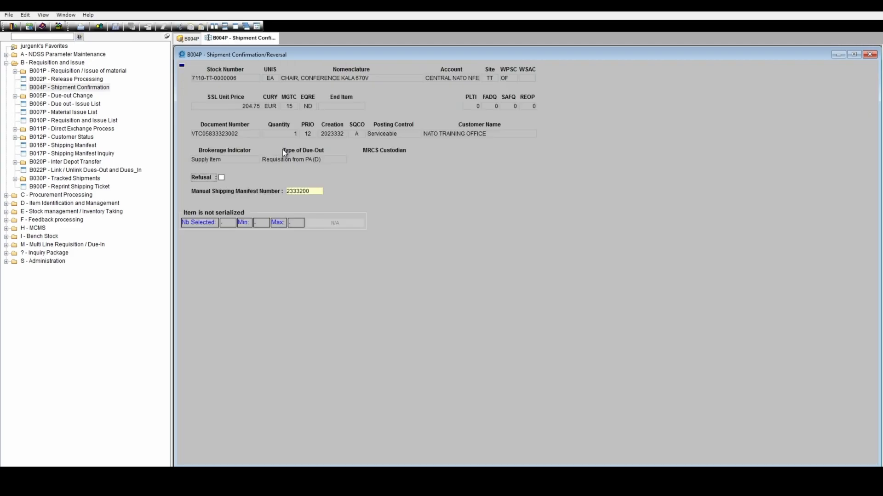
pyautogui.click(116, 27)
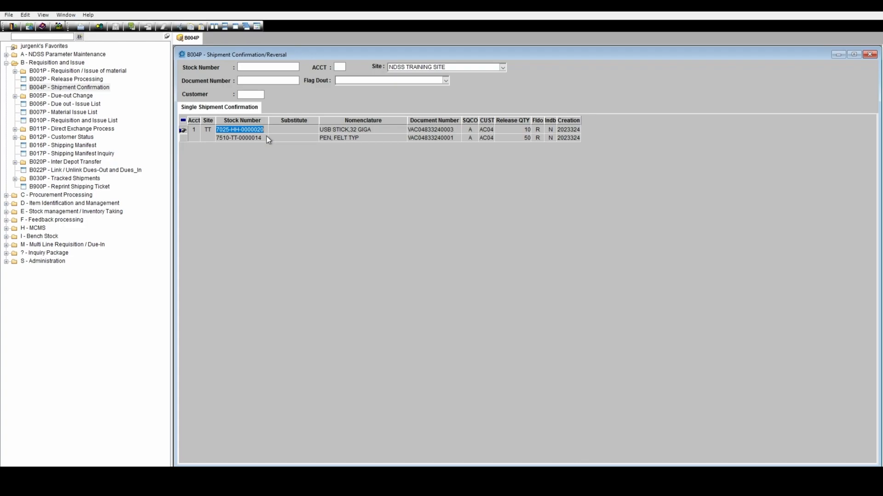
pyautogui.click(870, 55)
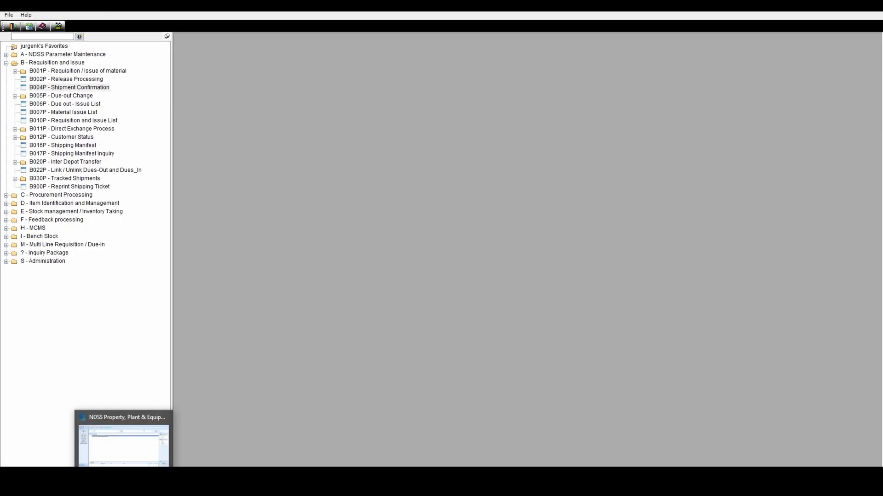
pyautogui.click(123, 482)
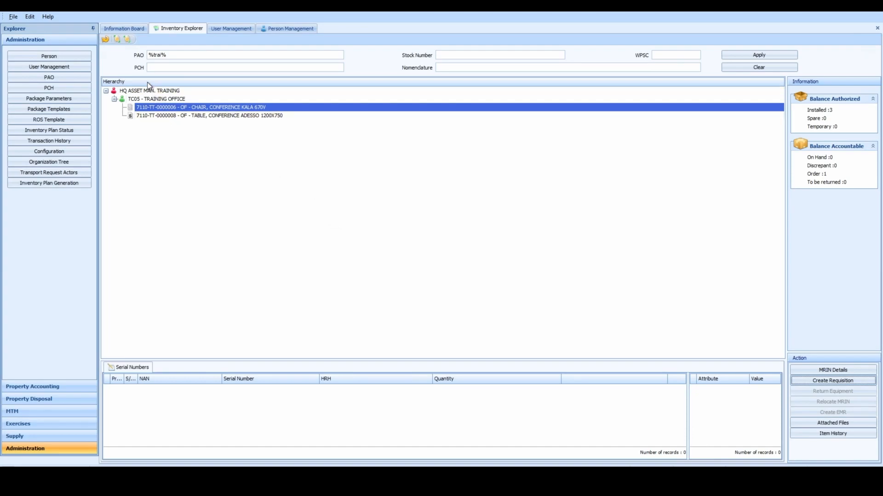
# Step: Refresh the inventory and set the conference chair MRIN's installed quantity to 1 with the justification "youtube video", closing the voucher and record
pyautogui.click(105, 39)
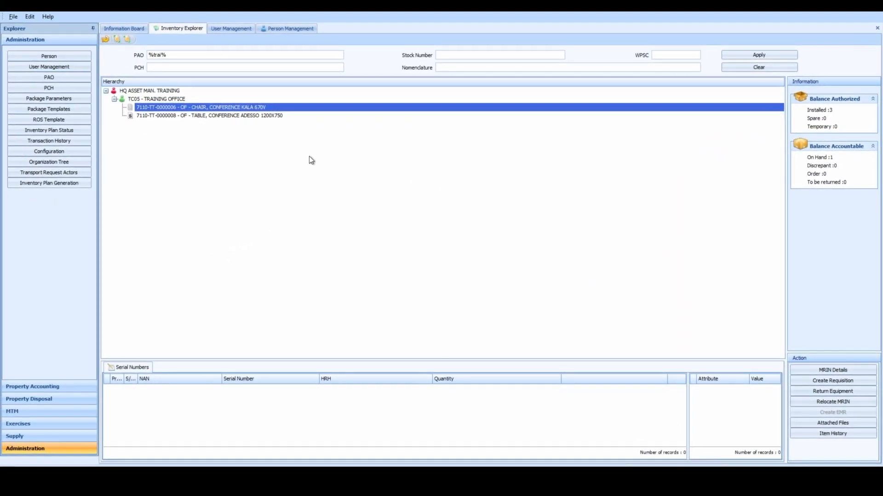
pyautogui.doubleClick(131, 106)
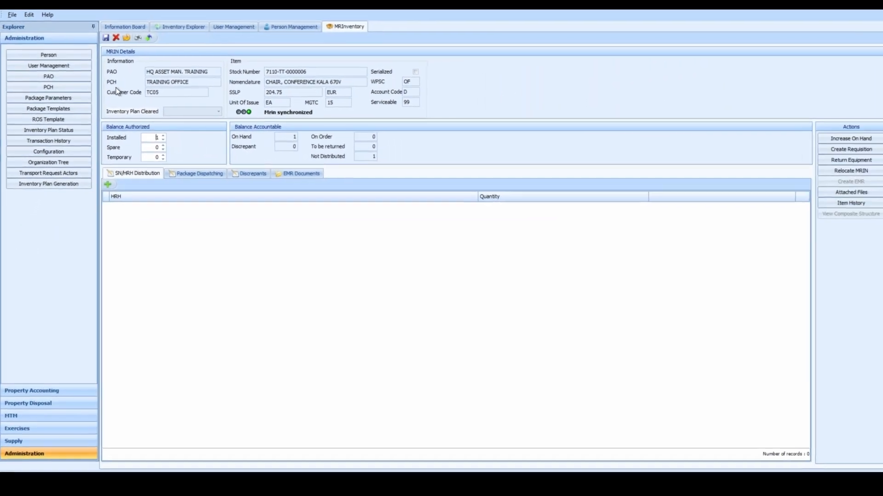
pyautogui.click(105, 40)
pyautogui.write('youtuber video')
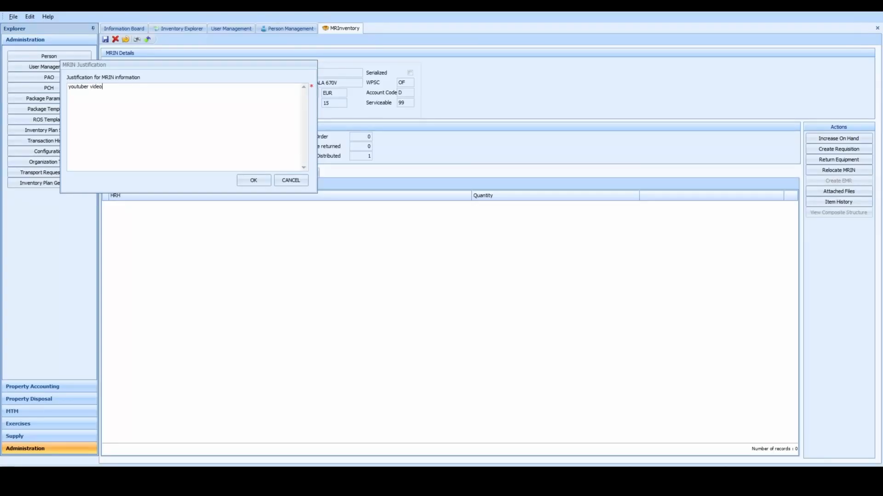
pyautogui.click(90, 87)
pyautogui.press('BackSpace')
pyautogui.click(260, 181)
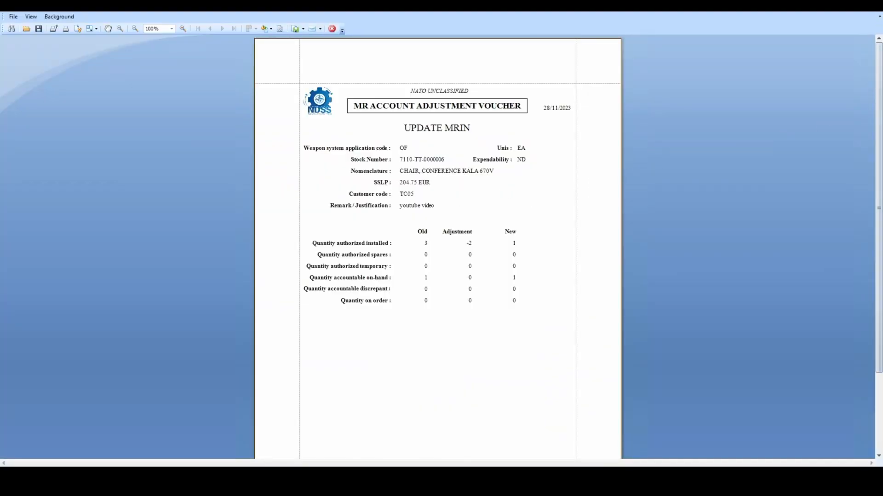
pyautogui.click(868, 10)
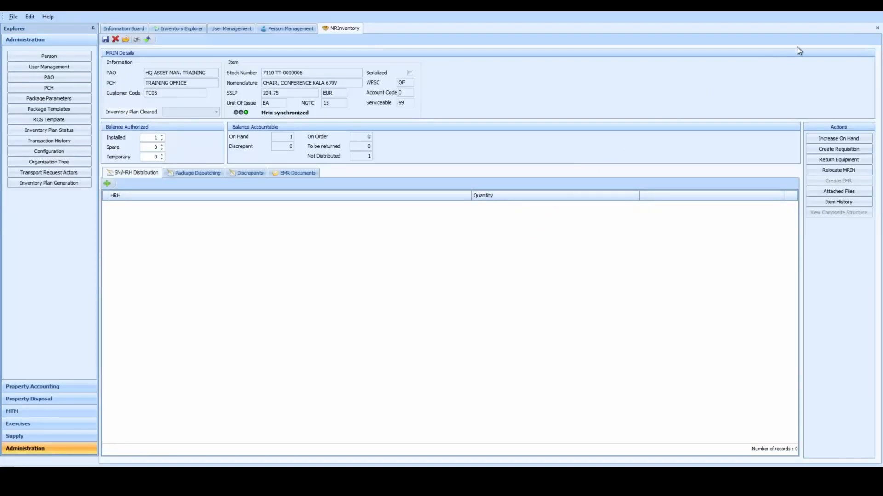
pyautogui.click(877, 28)
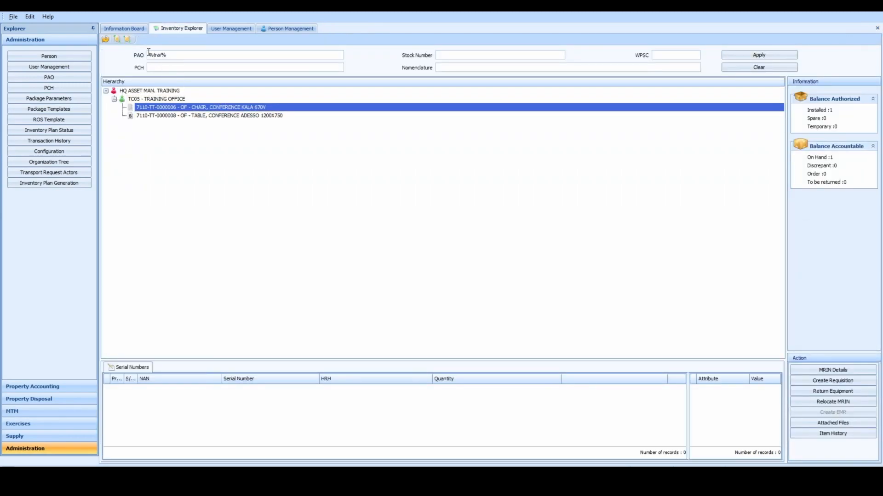
# Step: Refresh the inventory and check the authorized and accountable balances of the training office's conference chair and table
pyautogui.click(105, 40)
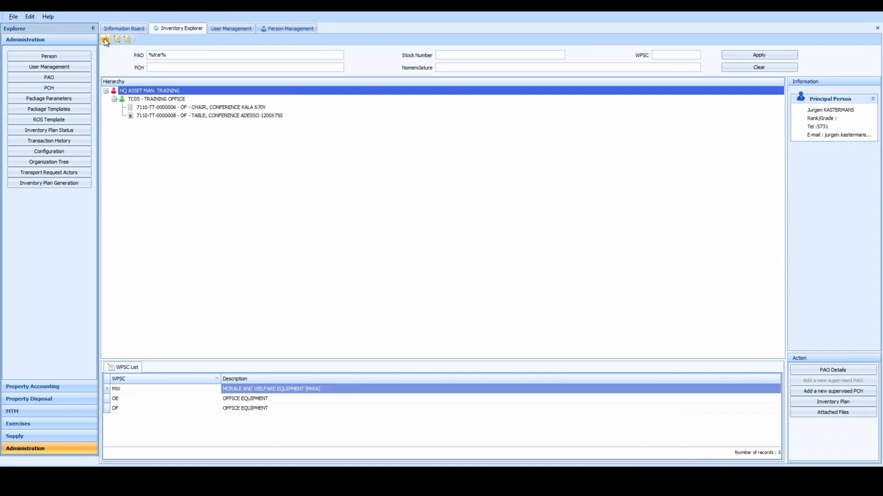
pyautogui.click(150, 100)
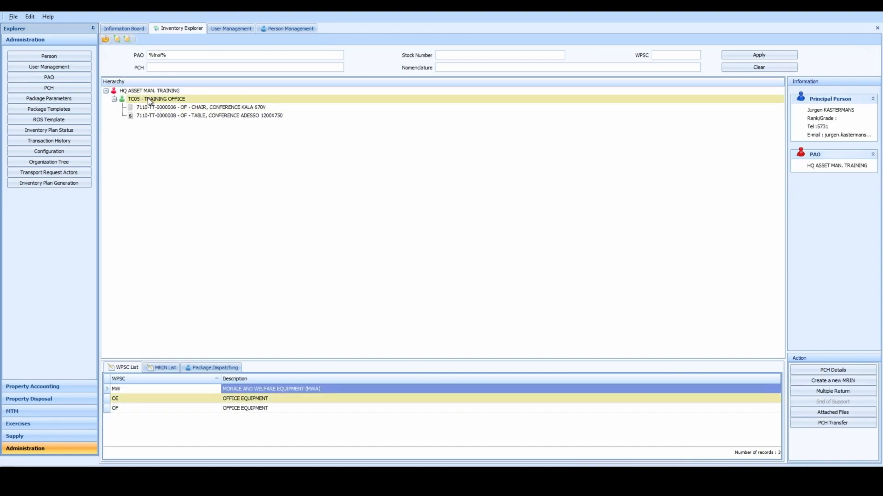
pyautogui.click(158, 107)
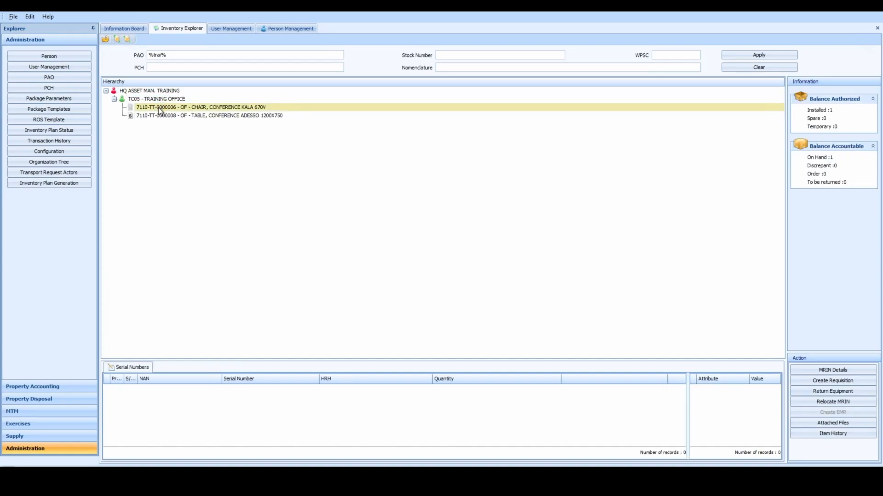
pyautogui.click(162, 117)
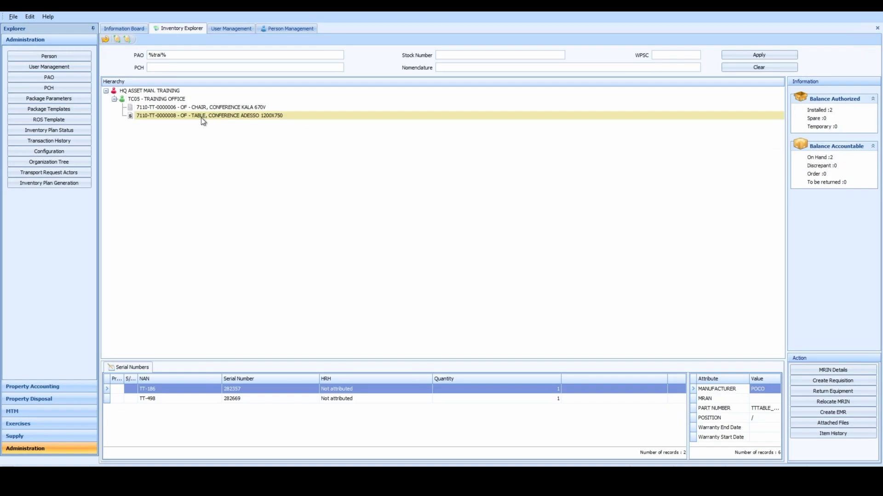
# Step: Save an equipment return for one 7110-TT-0000008 table, serial 282357, with the justification "no longer needed", and close the printed document
pyautogui.click(162, 117)
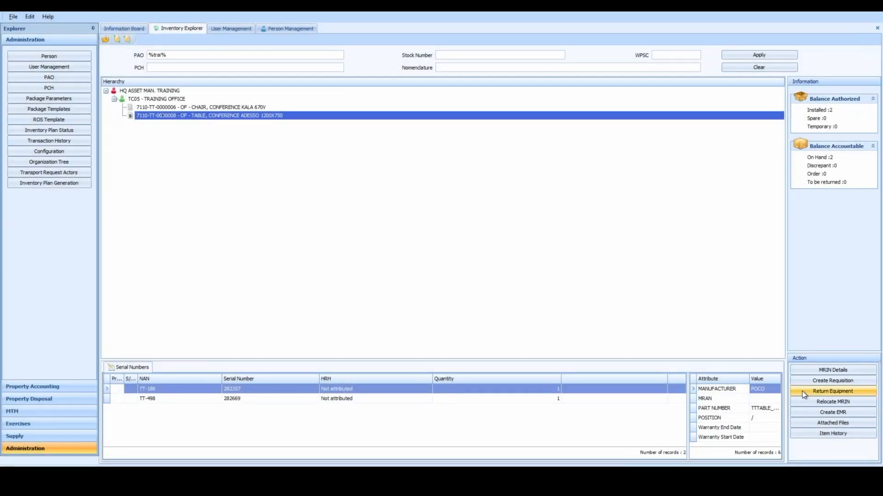
pyautogui.click(801, 391)
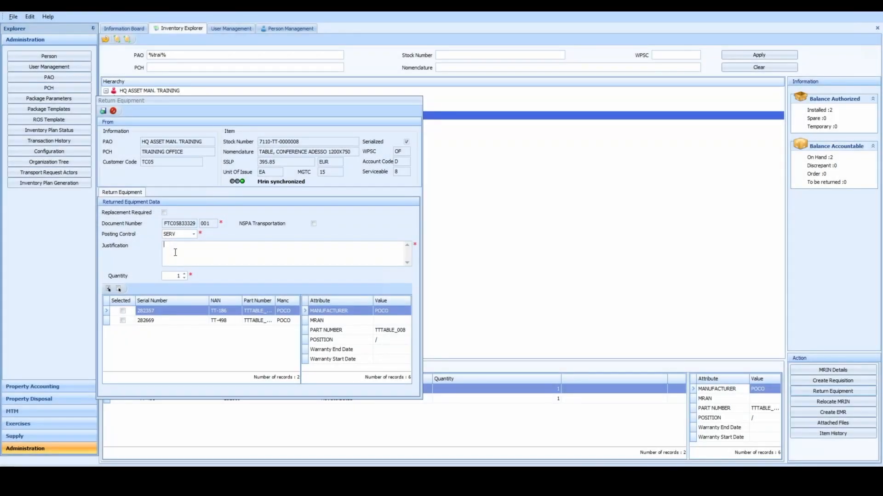
pyautogui.write('no longe')
pyautogui.write('r needed')
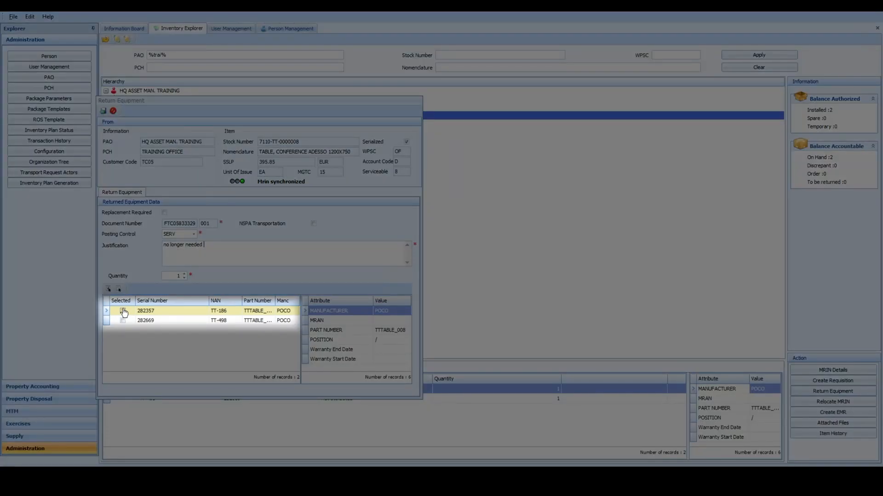
pyautogui.click(124, 312)
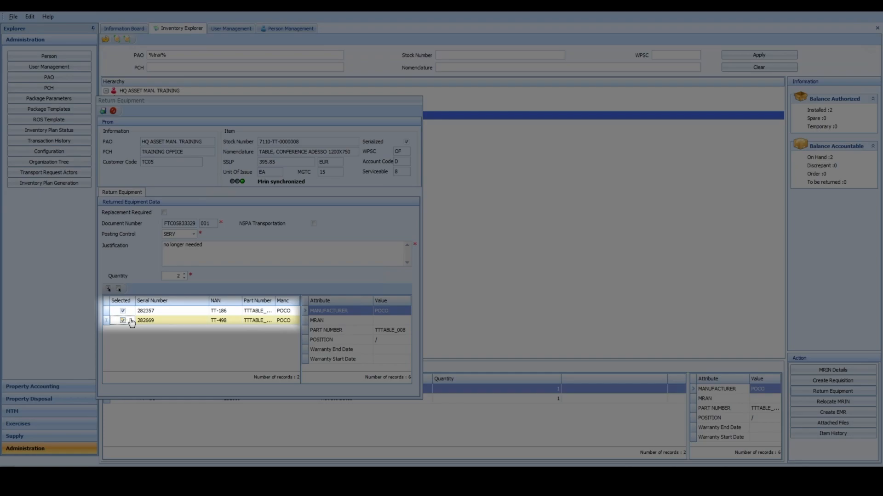
pyautogui.click(123, 321)
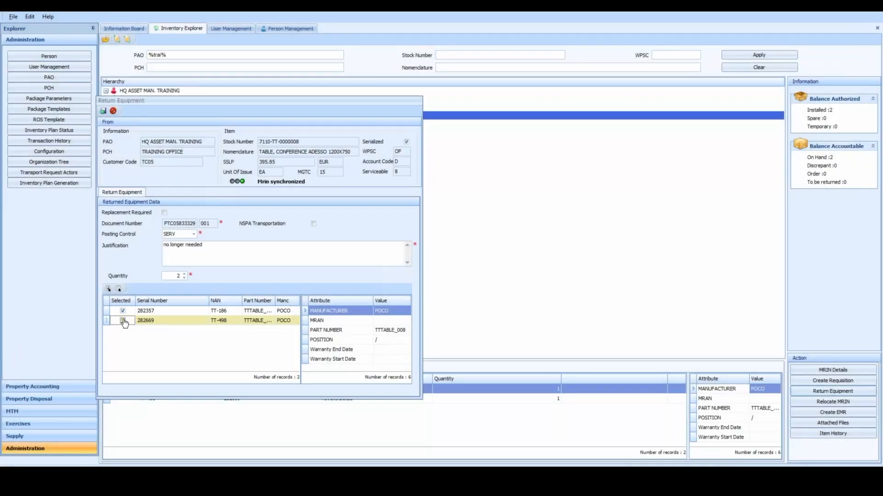
pyautogui.click(123, 321)
pyautogui.click(184, 277)
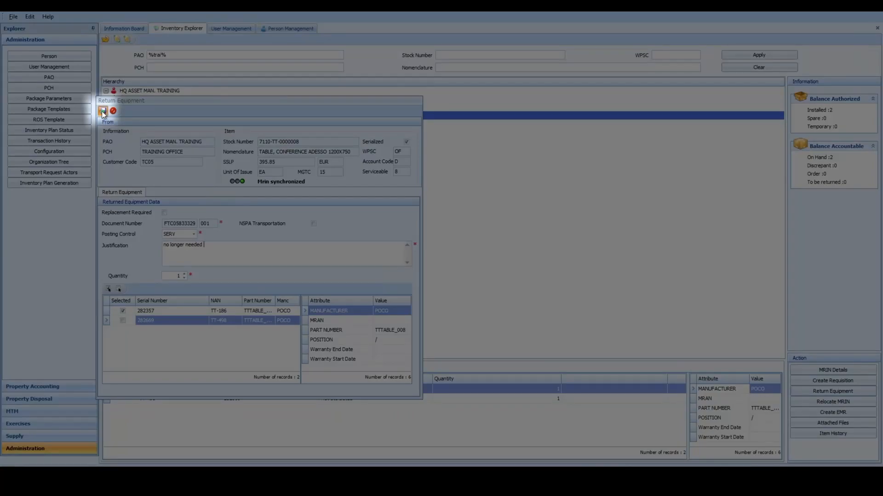
pyautogui.click(102, 112)
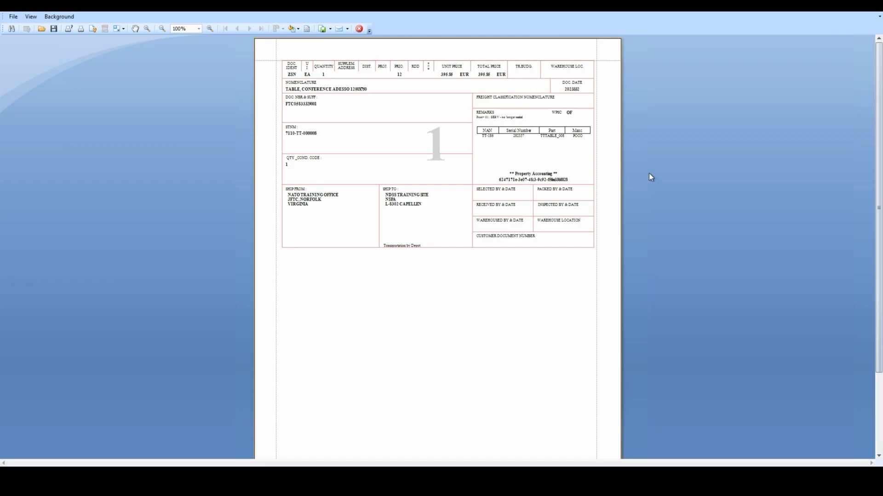
pyautogui.click(879, 13)
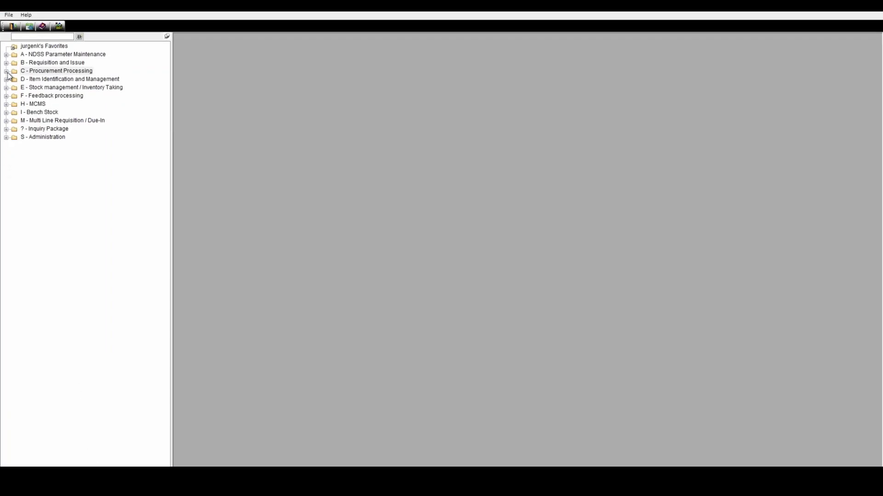
# Step: In the NDSS supply application, open C003P Receipt Posting, search due-in documents with "F%", and open the conference table's receipt
pyautogui.click(6, 72)
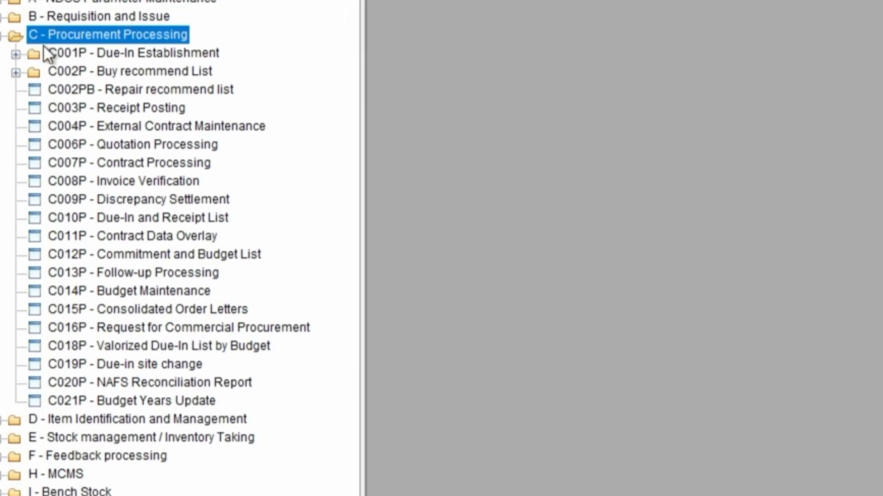
pyautogui.click(102, 111)
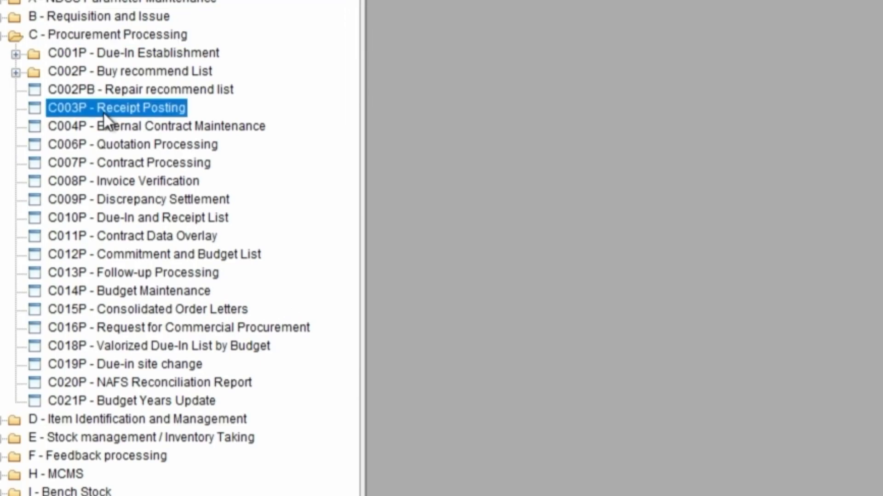
pyautogui.doubleClick(103, 111)
pyautogui.click(375, 68)
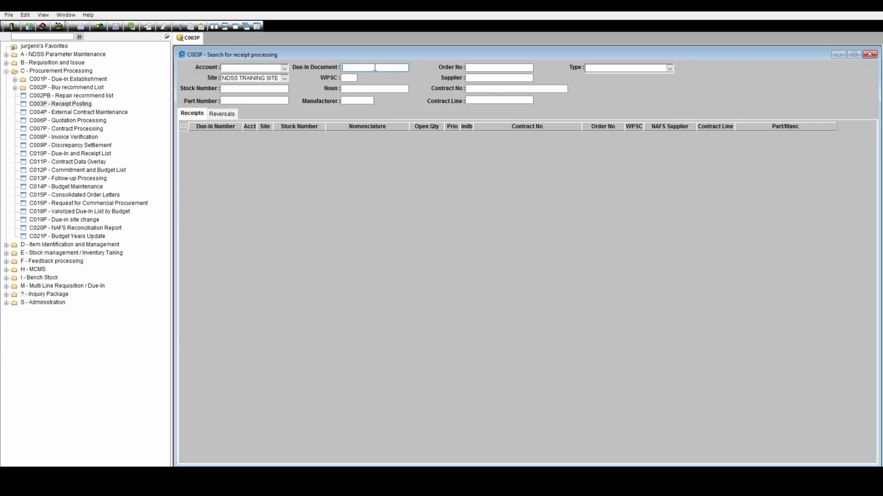
pyautogui.write('F')
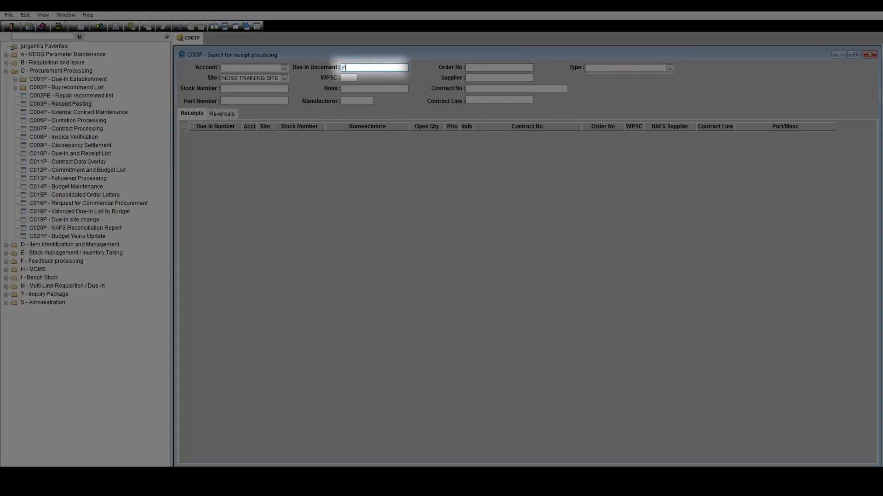
pyautogui.write('%')
pyautogui.press('Return')
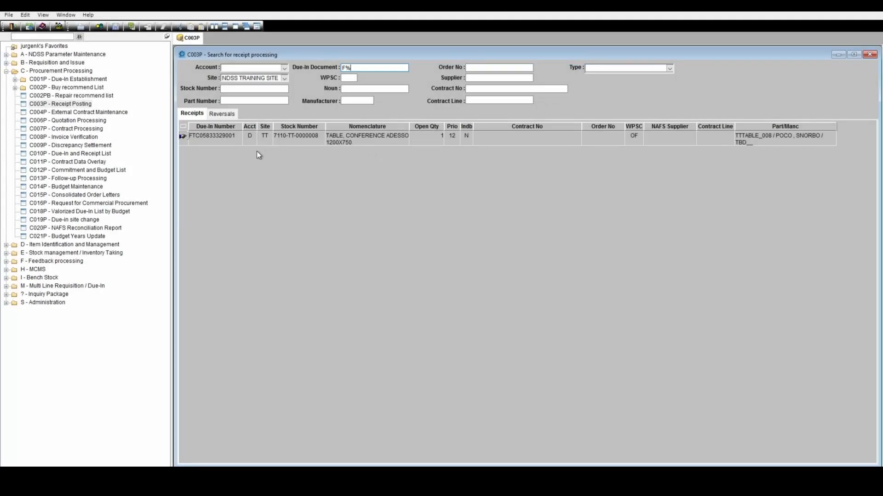
pyautogui.doubleClick(345, 139)
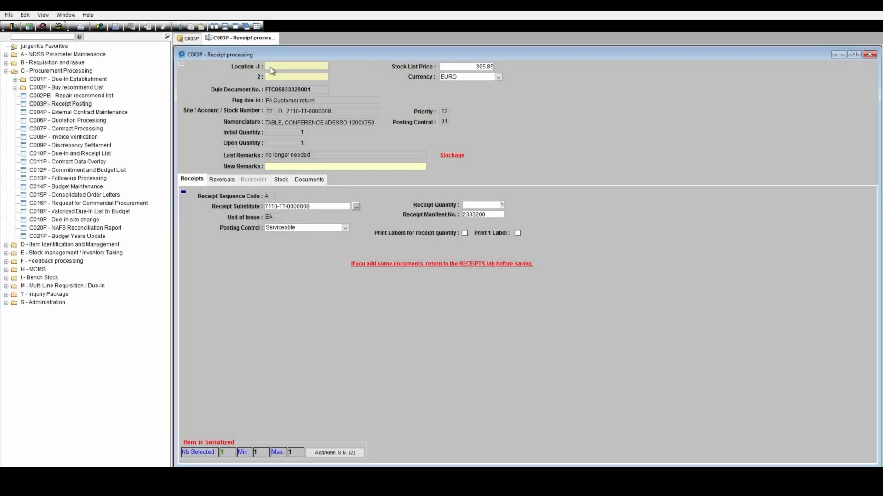
# Step: Set the receipt's Location 1 to WHSE0102a0 and save the receipt posting
pyautogui.click(271, 68)
pyautogui.write('WHSE01')
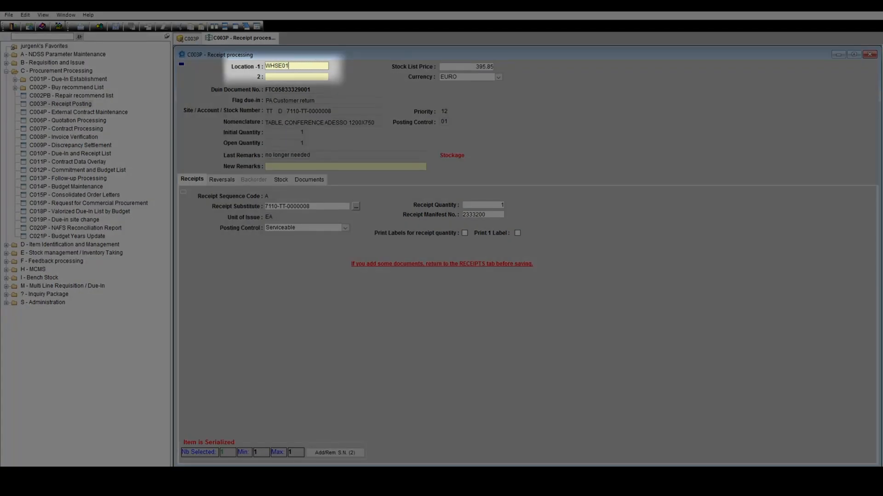
pyautogui.write('02a0')
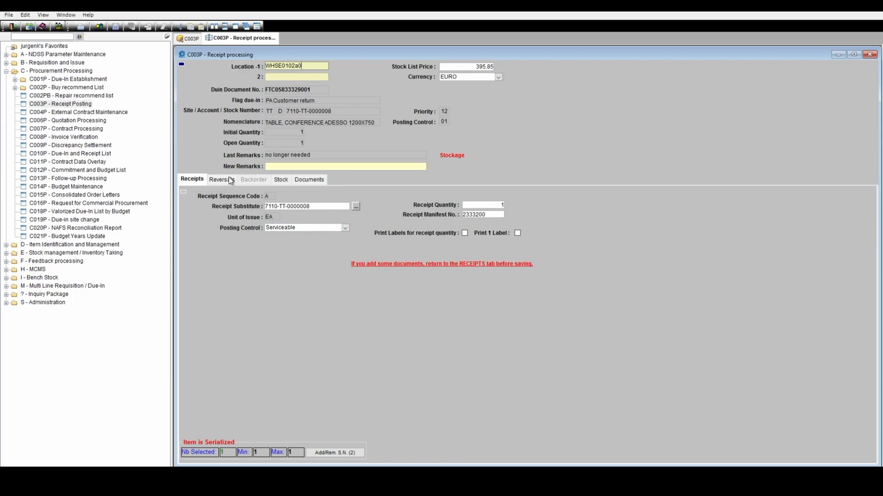
pyautogui.click(117, 28)
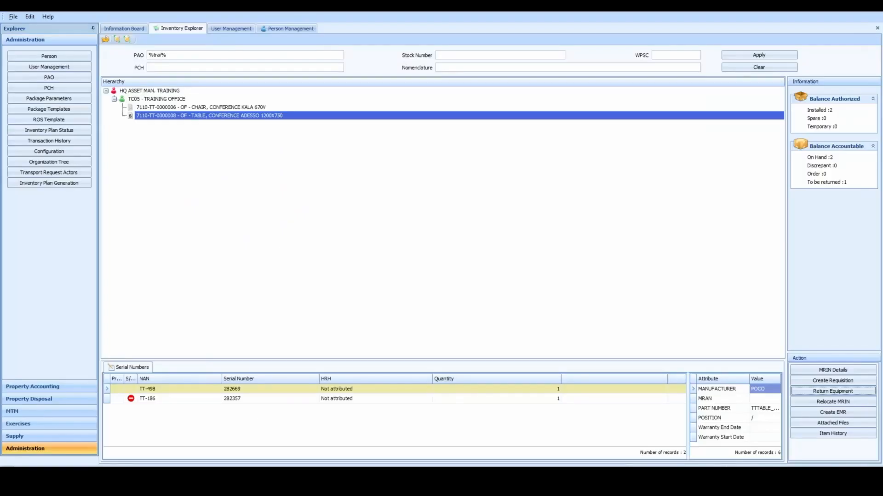
# Step: Switch back to NDSS Property, Plant & Equipment, refresh the inventory, and review the table's serial numbers and the table and chair balances
pyautogui.click(162, 404)
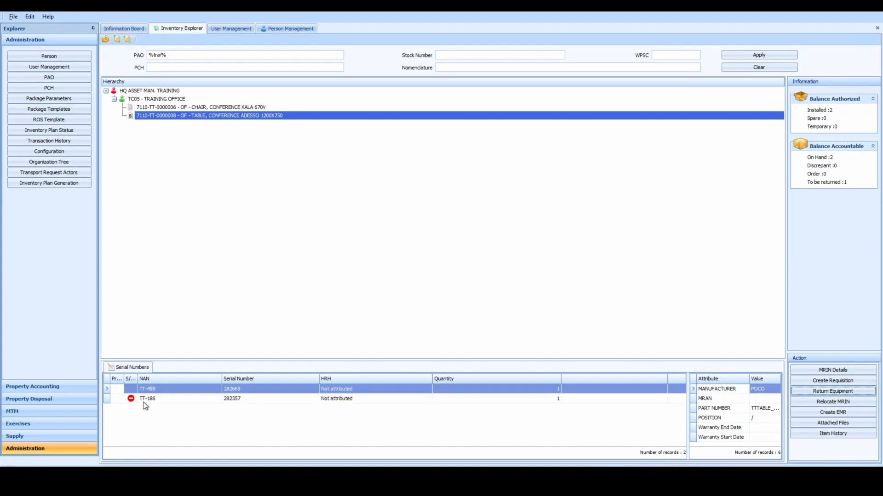
pyautogui.moveTo(137, 402)
pyautogui.click(137, 90)
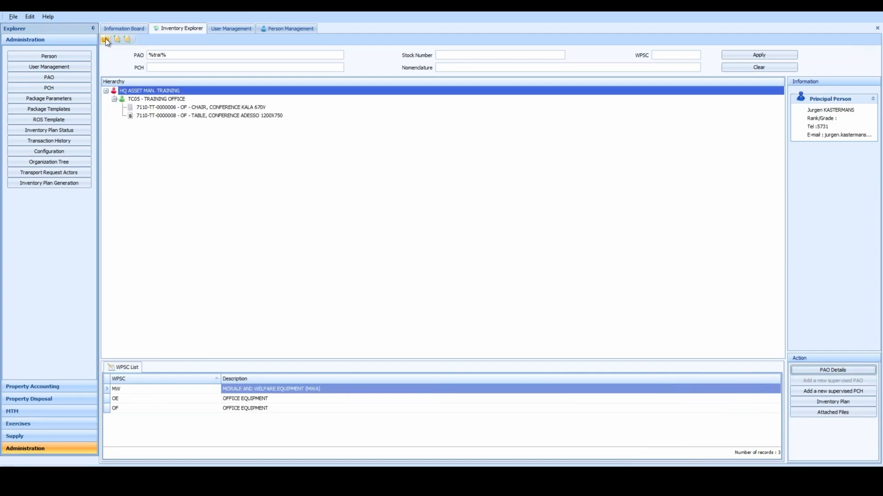
pyautogui.click(156, 116)
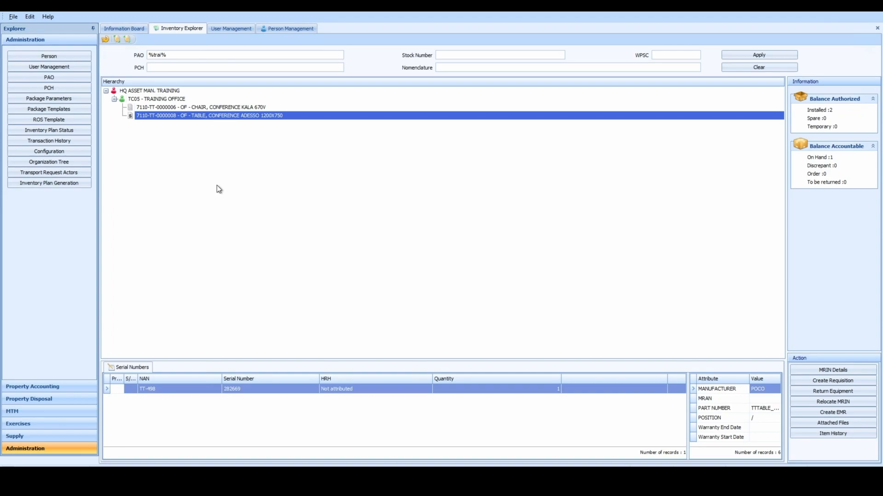
pyautogui.click(158, 108)
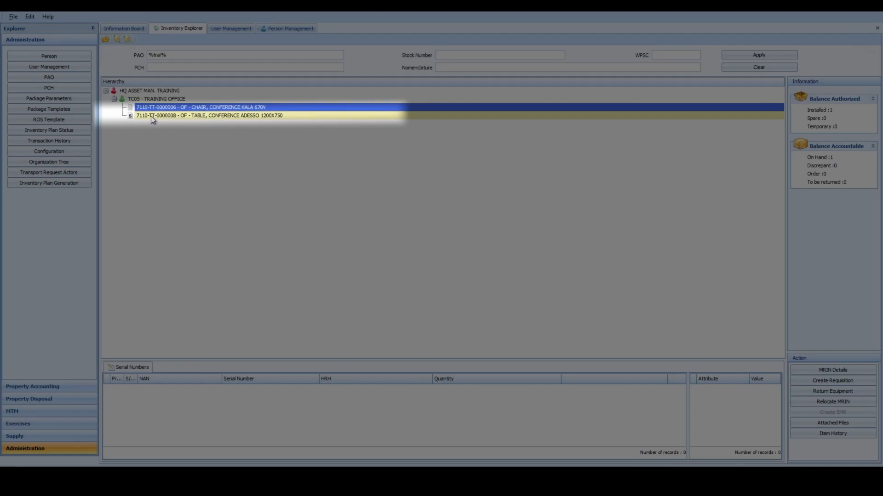
# Step: Open the conference table's item history, widen the Movement Date column, and examine the oldest N20 inventory creation movement
pyautogui.click(151, 117)
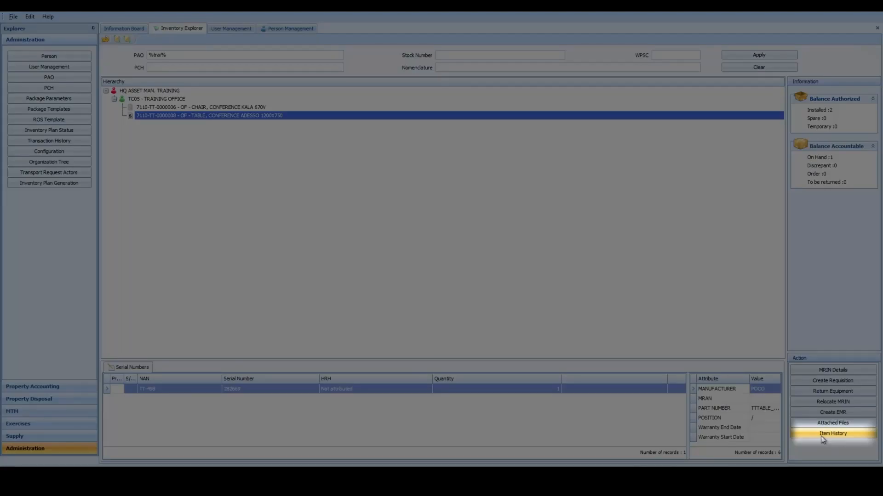
pyautogui.click(820, 435)
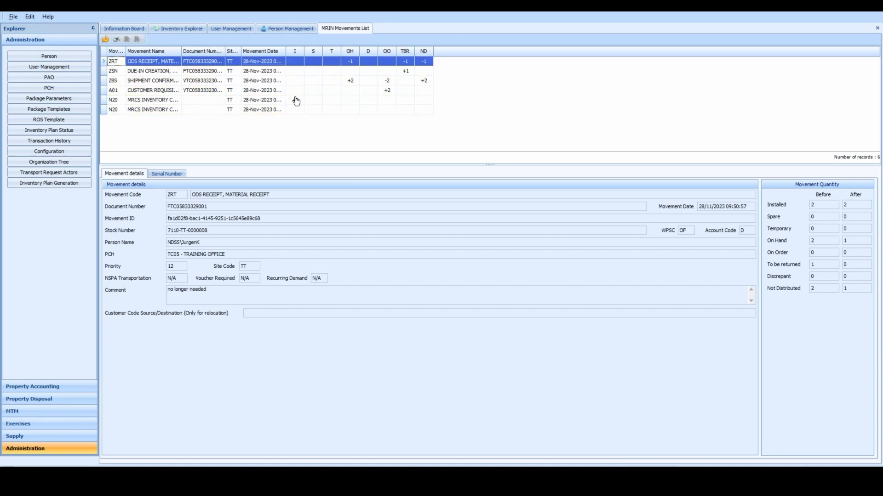
pyautogui.moveTo(286, 51); pyautogui.dragTo(323, 55)
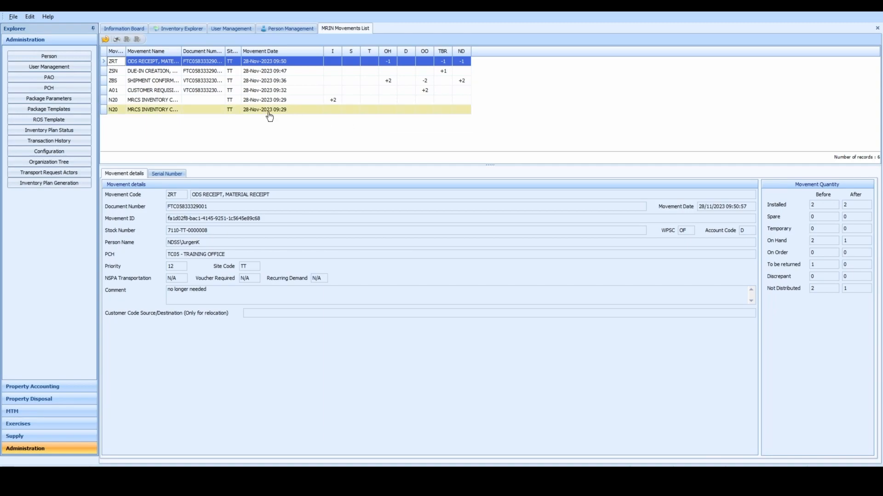
pyautogui.click(188, 113)
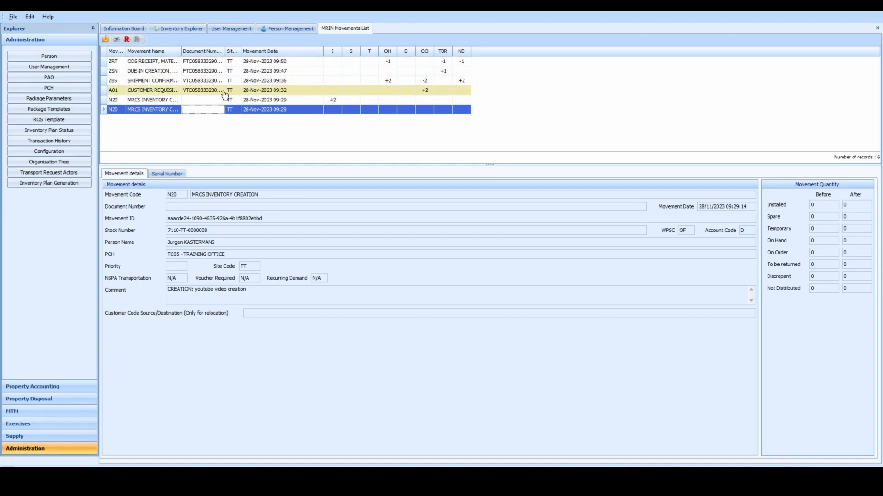
# Step: Examine the A01 customer requisition movement in the item history, including its comment
pyautogui.click(195, 92)
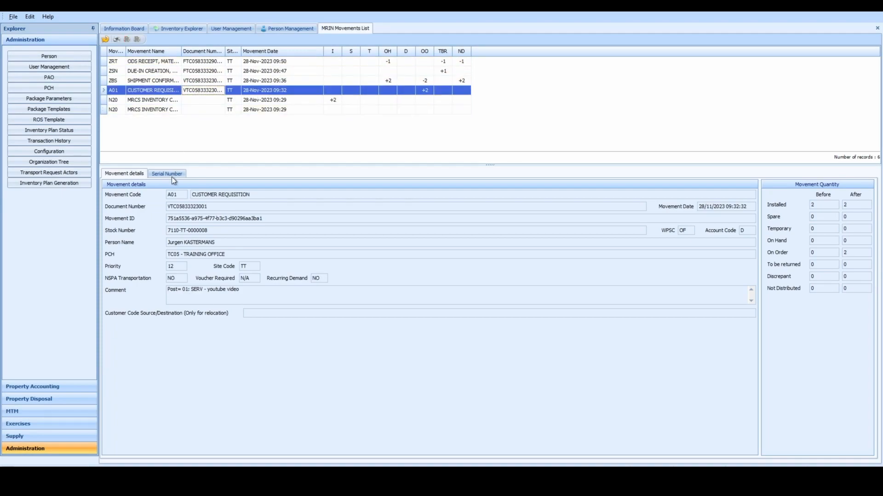
pyautogui.click(238, 292)
pyautogui.moveTo(238, 292); pyautogui.dragTo(188, 290)
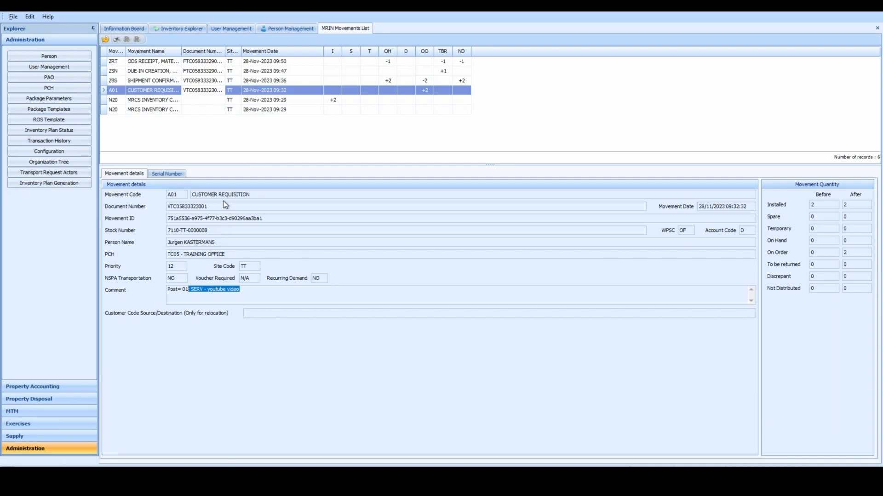
# Step: Review the details of the ZBS shipment confirmation, ZSN due-in creation and ZRT material receipt movements in order
pyautogui.click(165, 81)
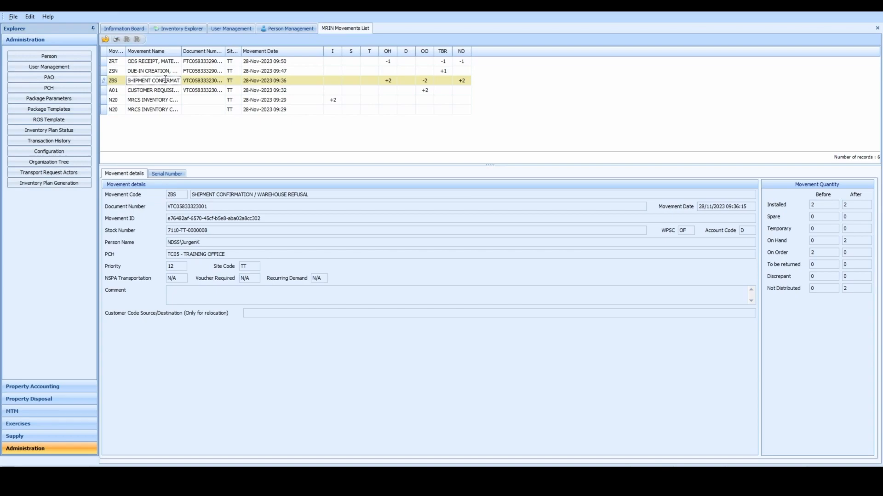
pyautogui.click(416, 84)
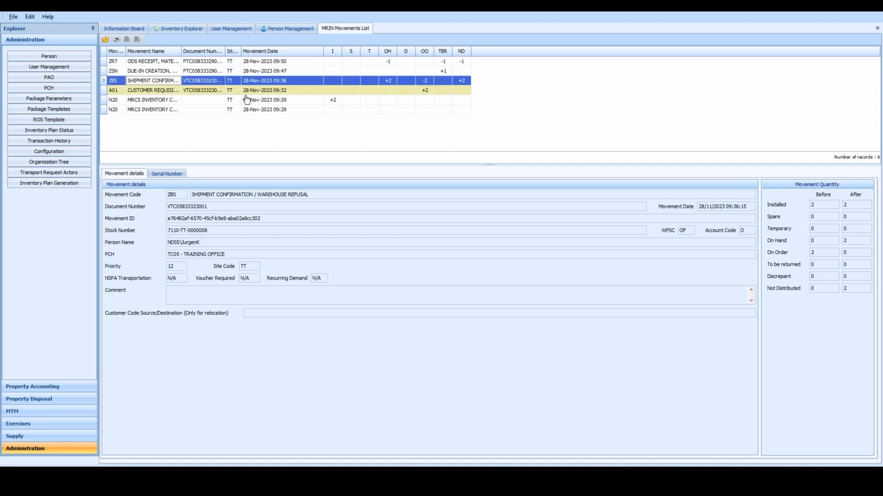
pyautogui.click(172, 73)
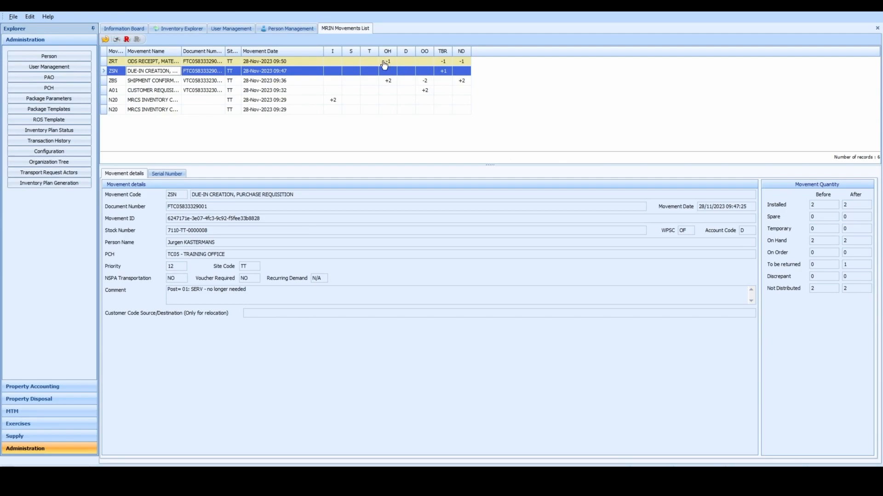
pyautogui.click(141, 63)
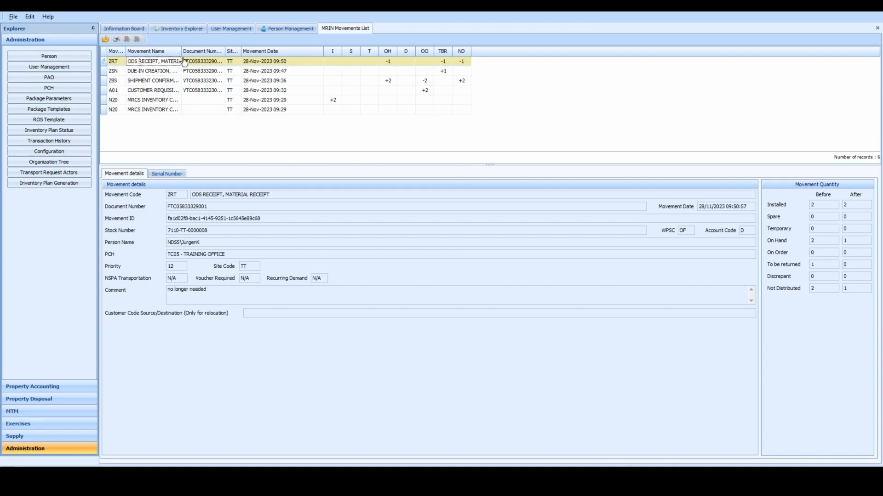